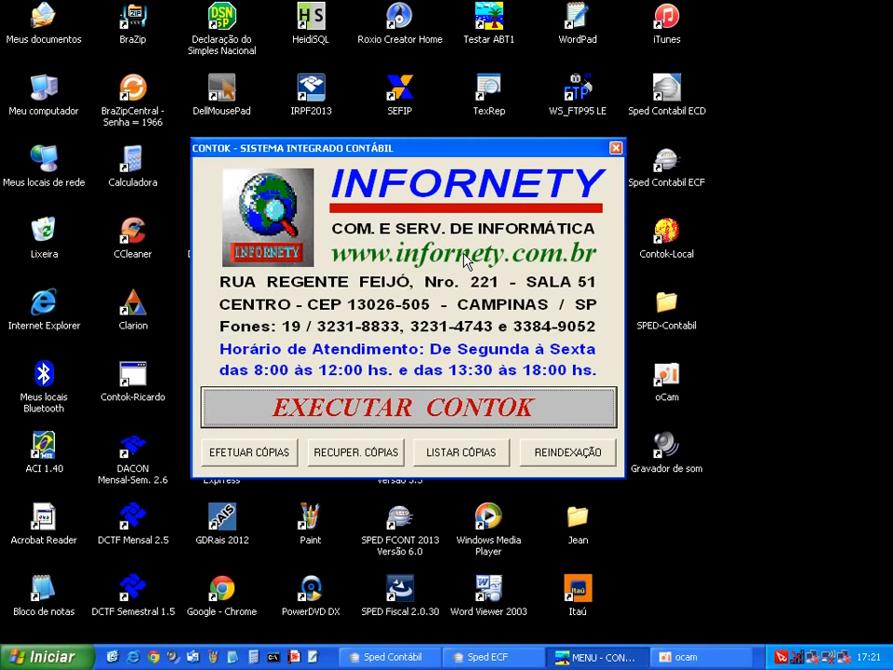
# Launch Contok Senior from its launcher, then minimize its main window
pyautogui.click(424, 409)
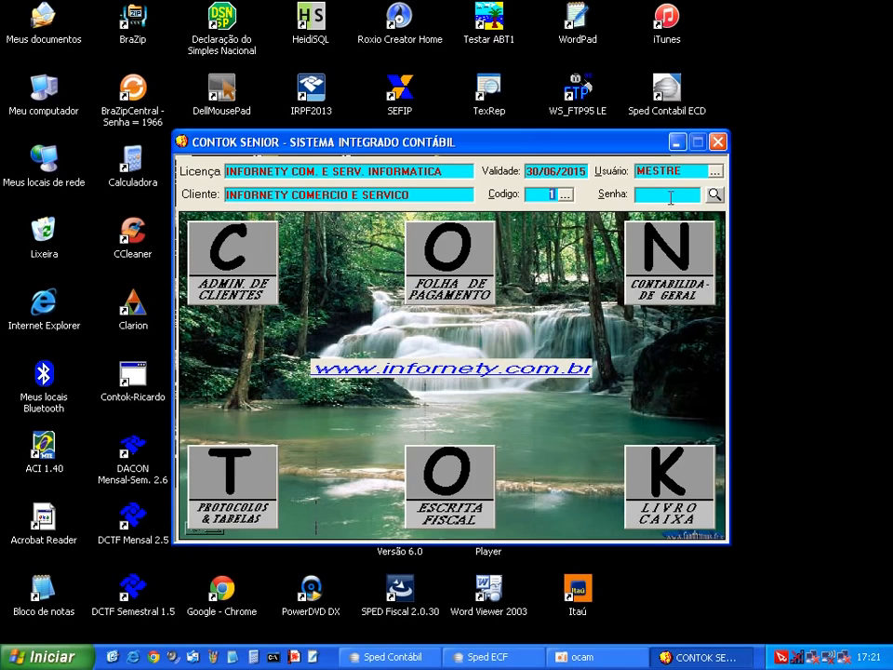
pyautogui.click(673, 140)
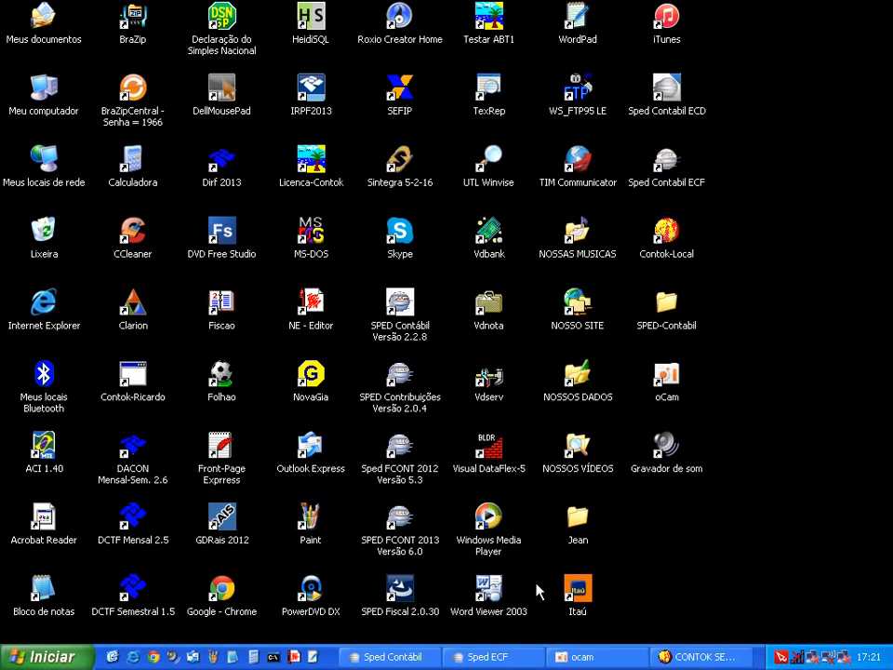
# Restore the Sped ECF window, which shows its two imported bookkeeping records
pyautogui.click(508, 660)
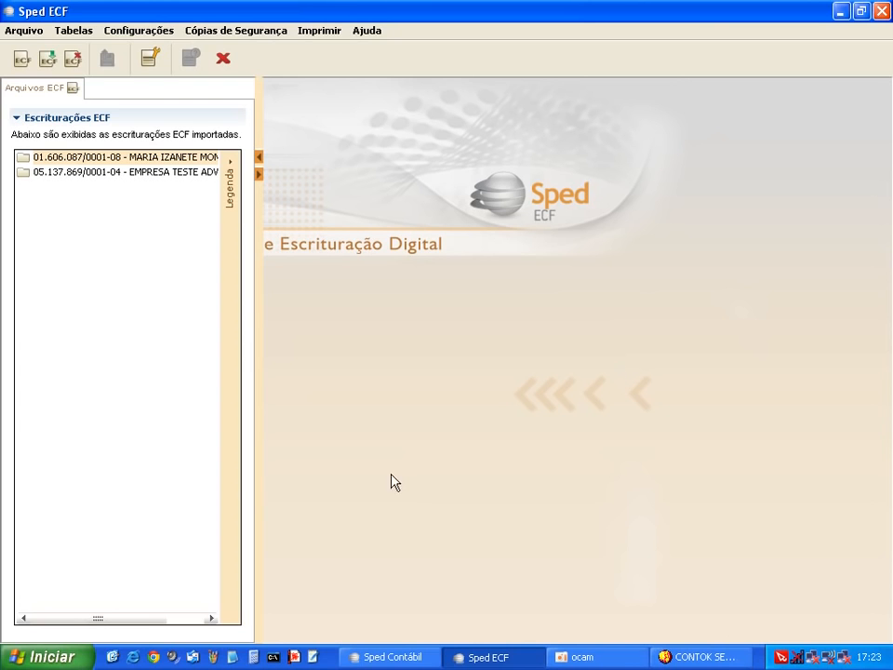
pyautogui.click(114, 657)
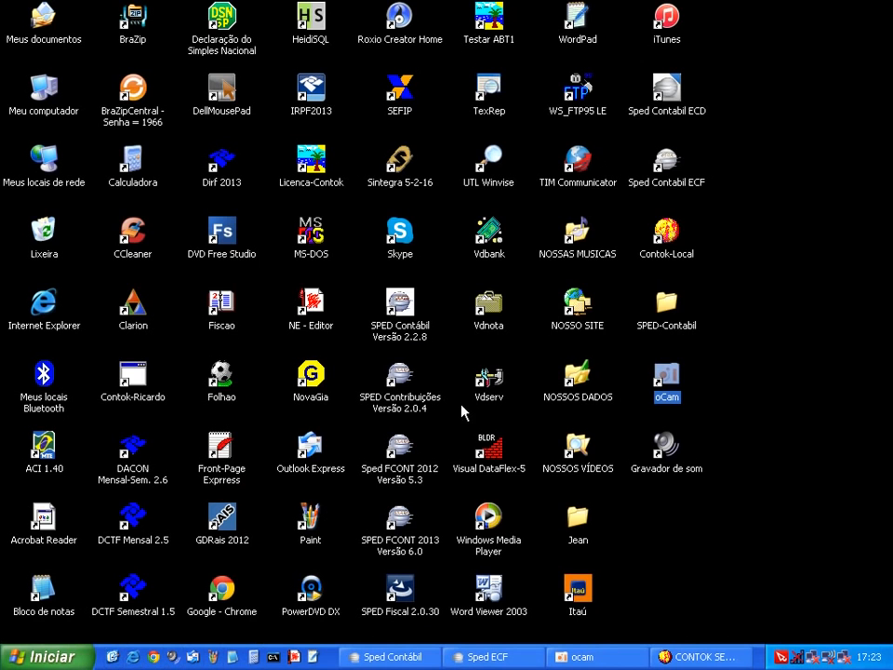
pyautogui.click(675, 175)
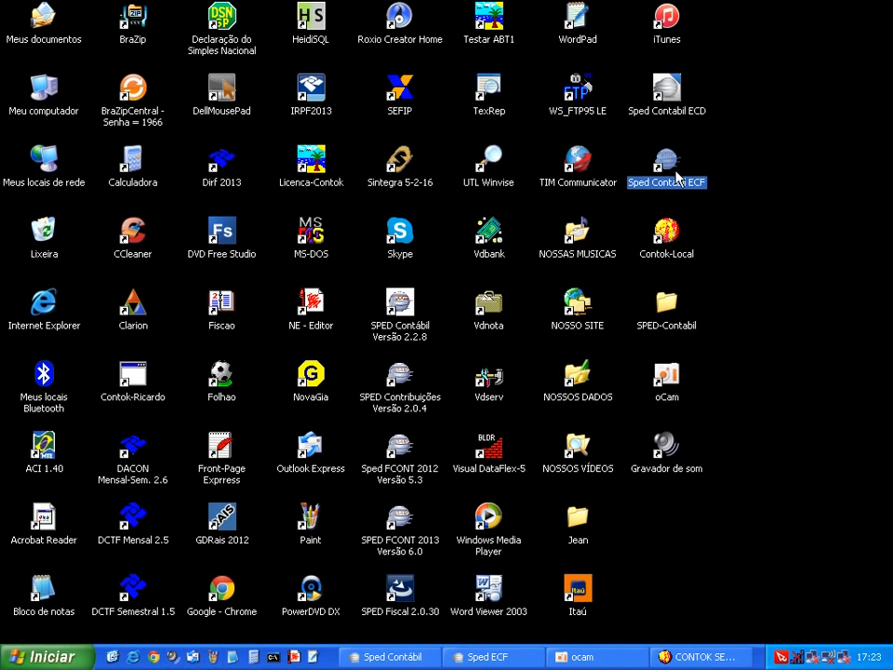
pyautogui.click(507, 656)
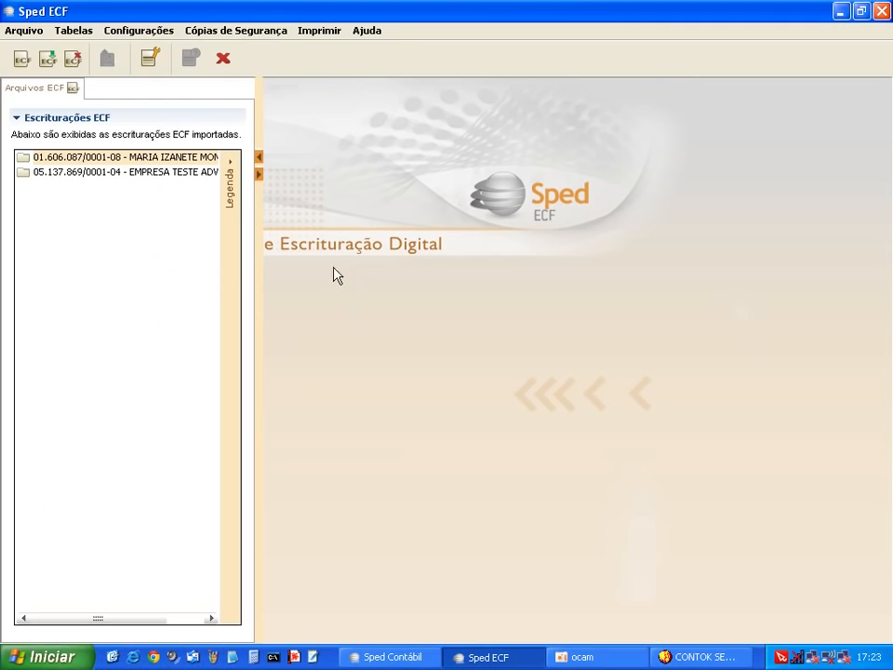
# Start a new bookkeeping via Arquivo > Criar and dismiss the table-version error
pyautogui.click(24, 31)
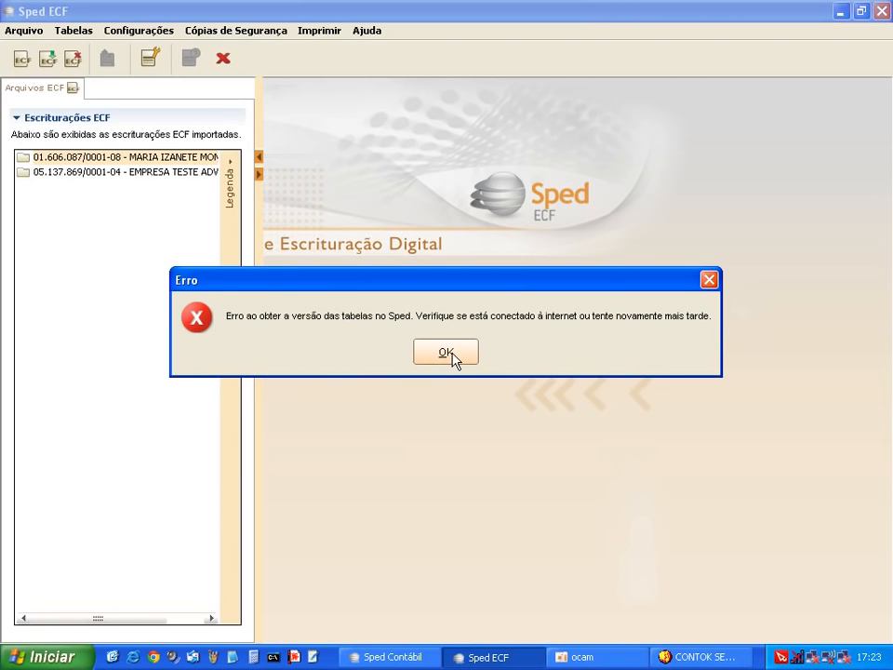
pyautogui.click(447, 354)
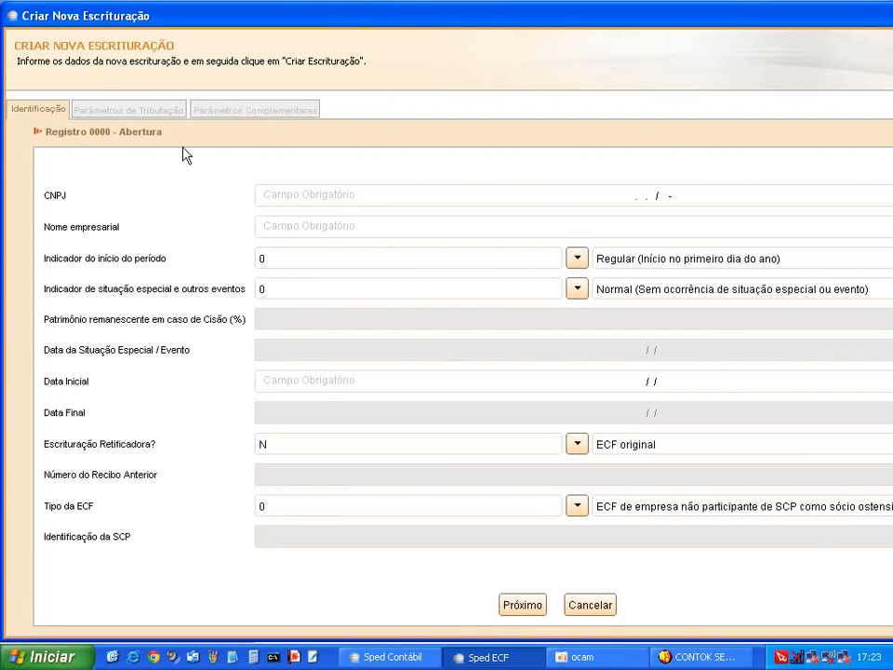
# Enter the company's CNPJ and the business name ASSESSORIAL EMPRESARIAL
pyautogui.click(717, 198)
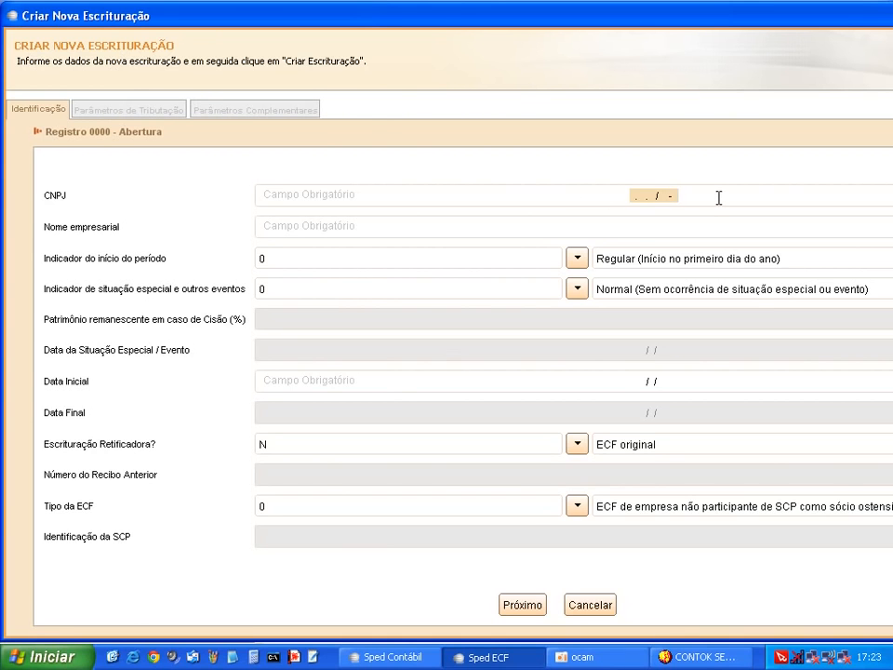
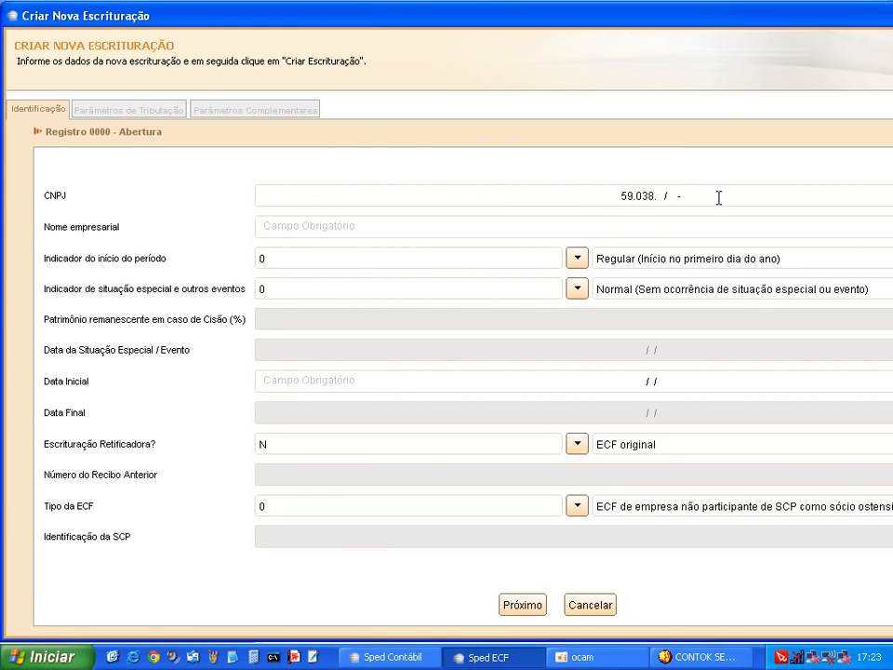
pyautogui.press('Tab')
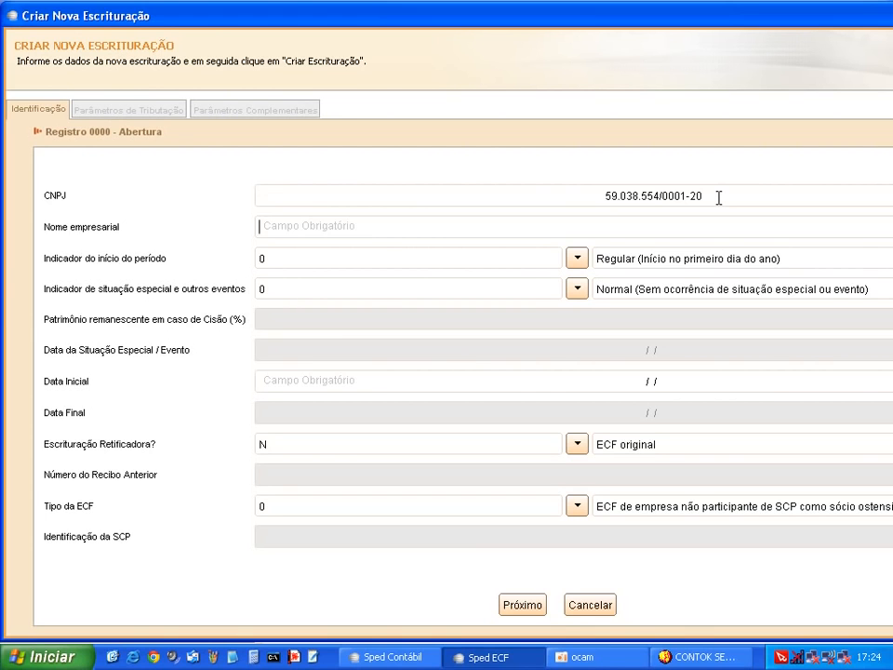
pyautogui.write('ASSESS')
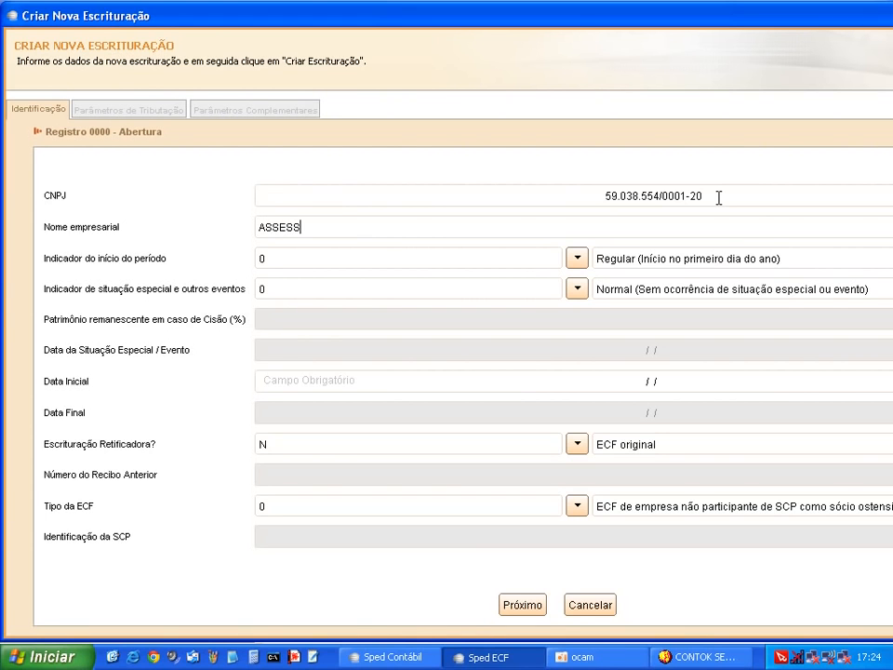
pyautogui.write('ORIAL EMPRESARIAL')
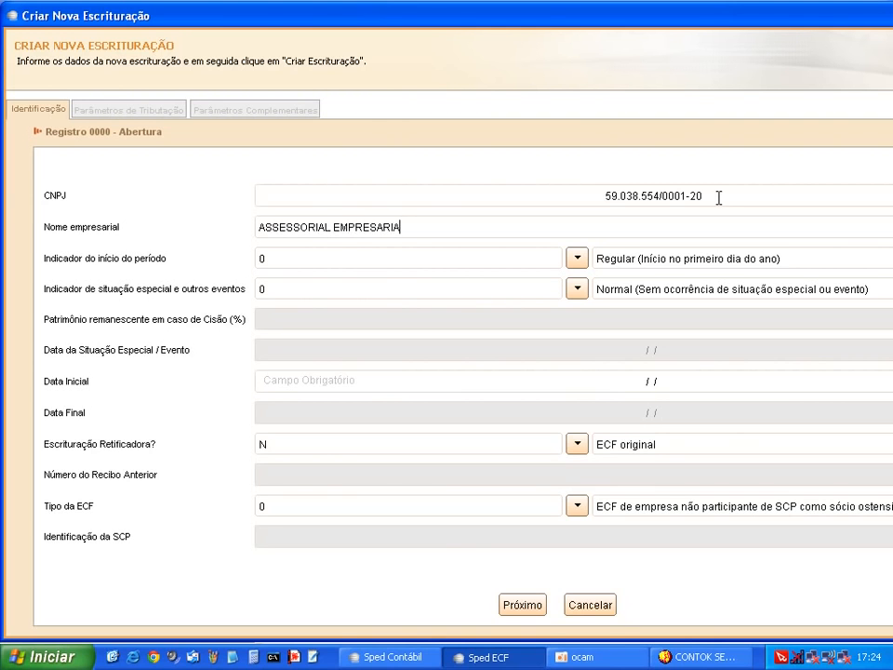
pyautogui.press('Tab')
# Keep the period-start and special-situation indicators at code 0
pyautogui.click(578, 260)
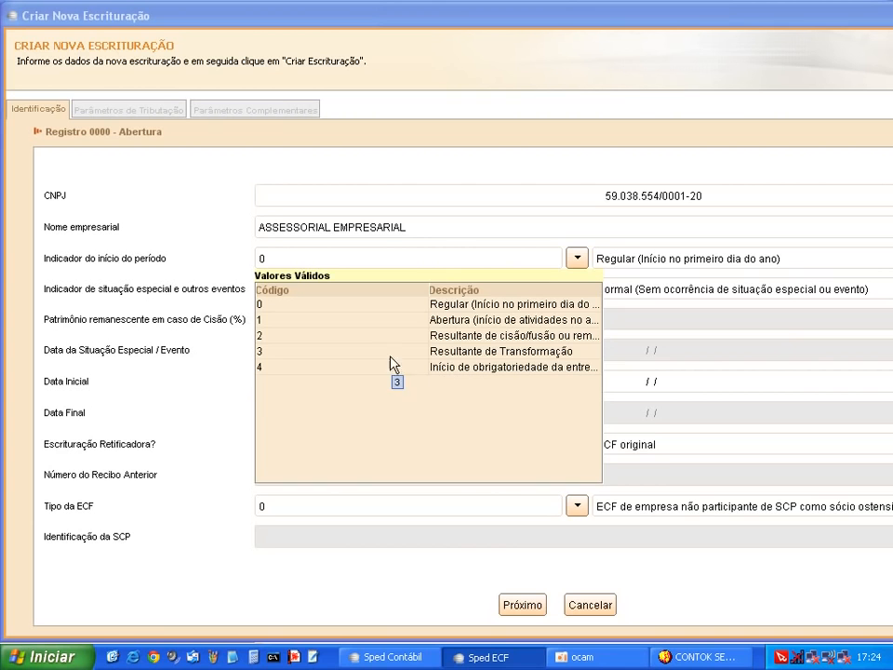
pyautogui.moveTo(425, 290); pyautogui.dragTo(321, 296)
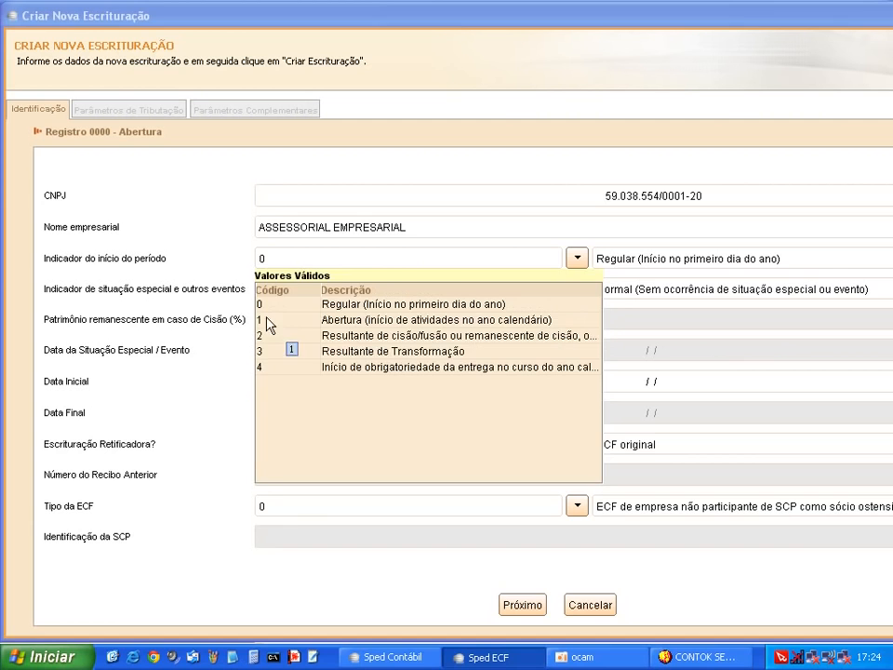
pyautogui.click(279, 304)
pyautogui.click(506, 285)
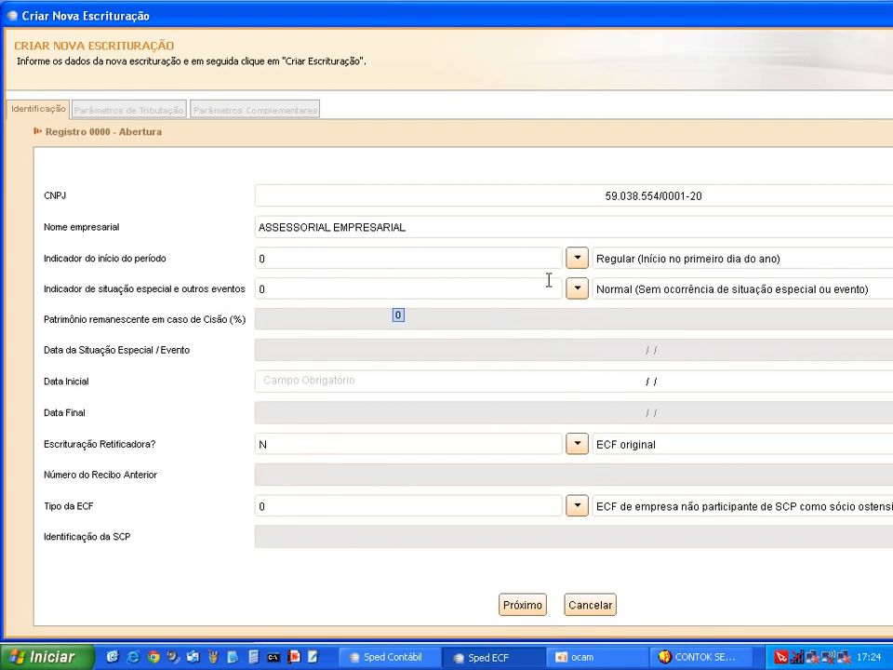
pyautogui.click(577, 290)
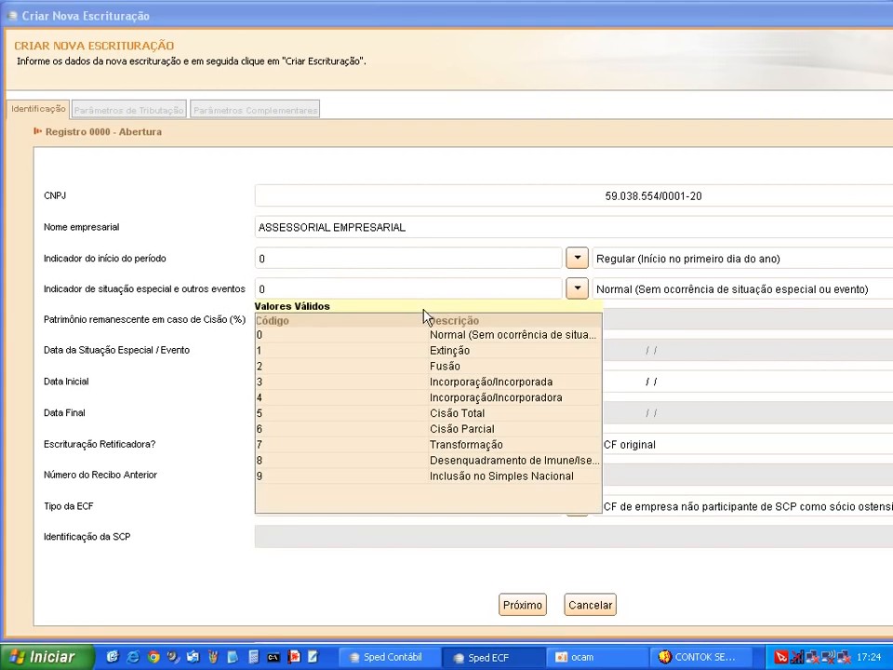
pyautogui.moveTo(430, 318); pyautogui.dragTo(359, 318)
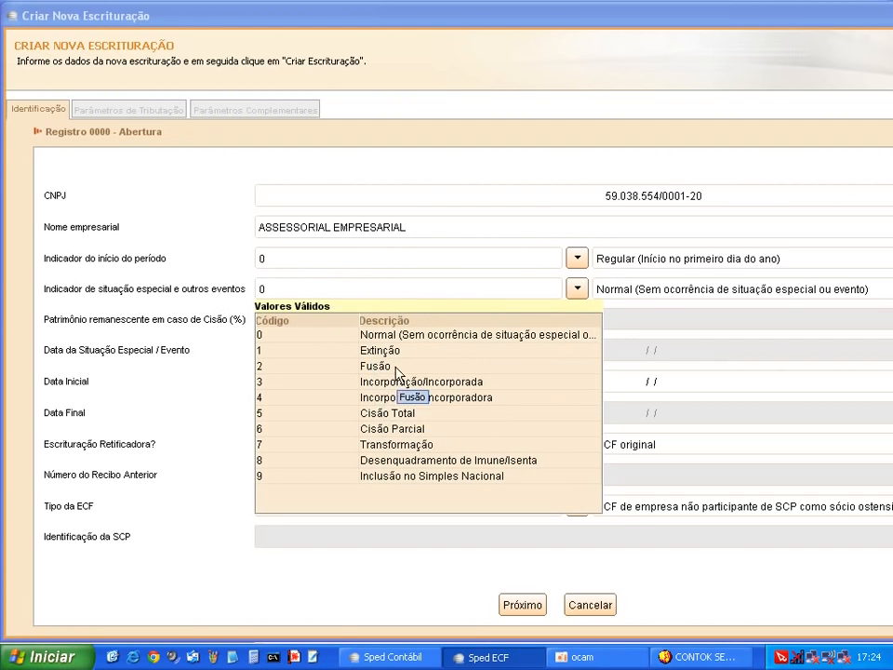
pyautogui.click(288, 344)
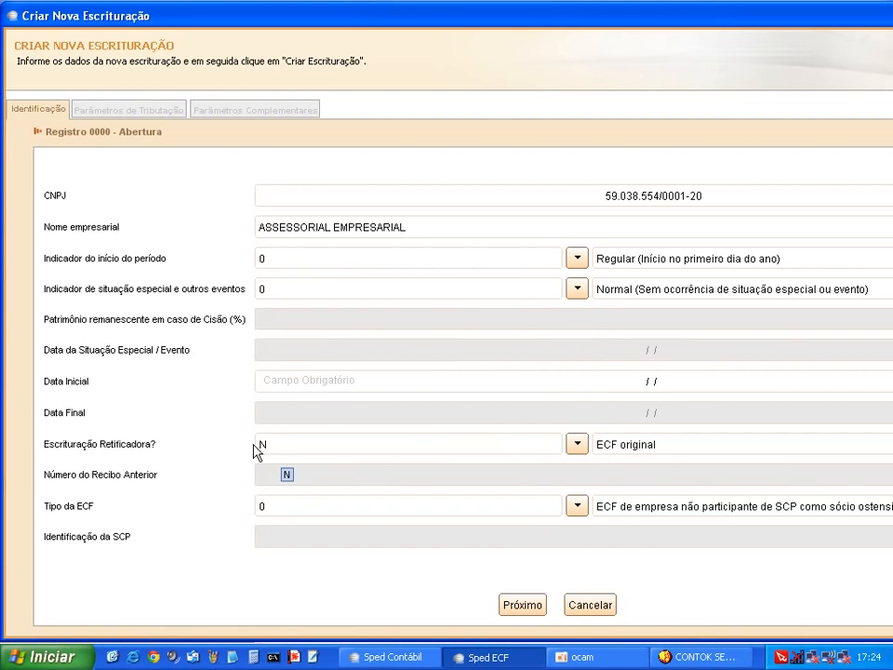
pyautogui.click(608, 385)
# Set the start date to 01/01/2014 and keep Retificadora at N
pyautogui.write('01/0')
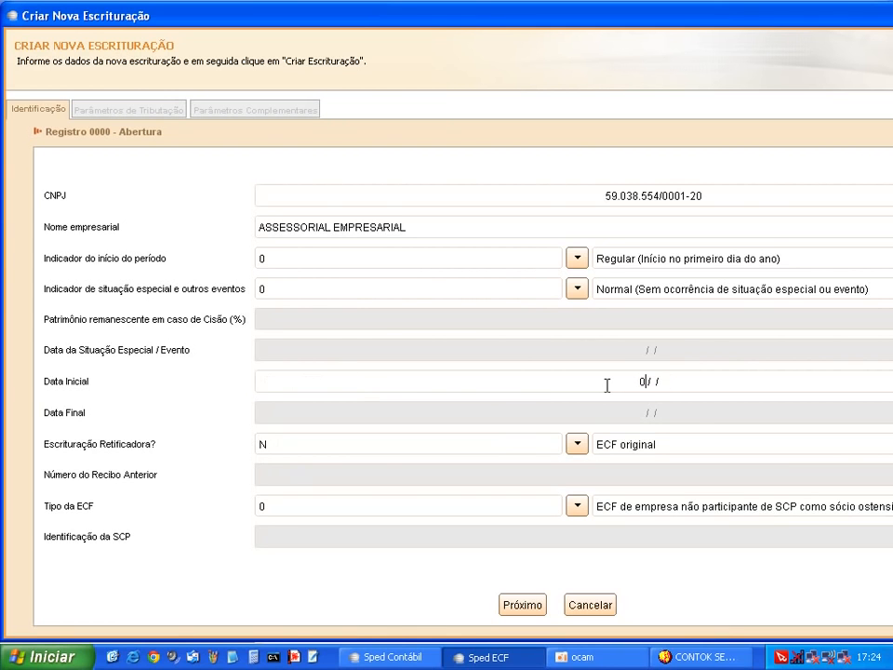
pyautogui.write('1/2014')
pyautogui.press('Tab')
pyautogui.click(577, 445)
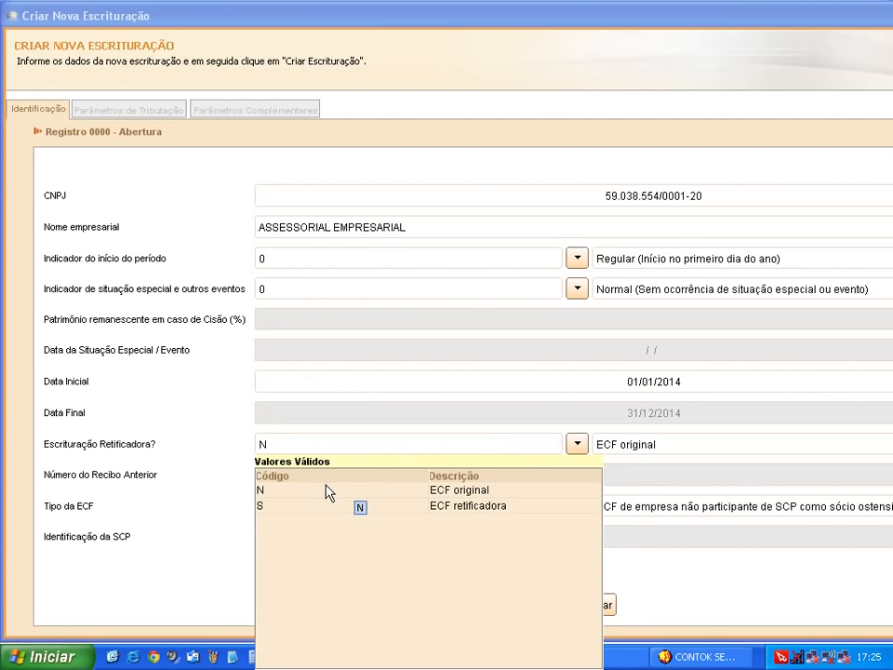
pyautogui.click(337, 490)
pyautogui.click(283, 493)
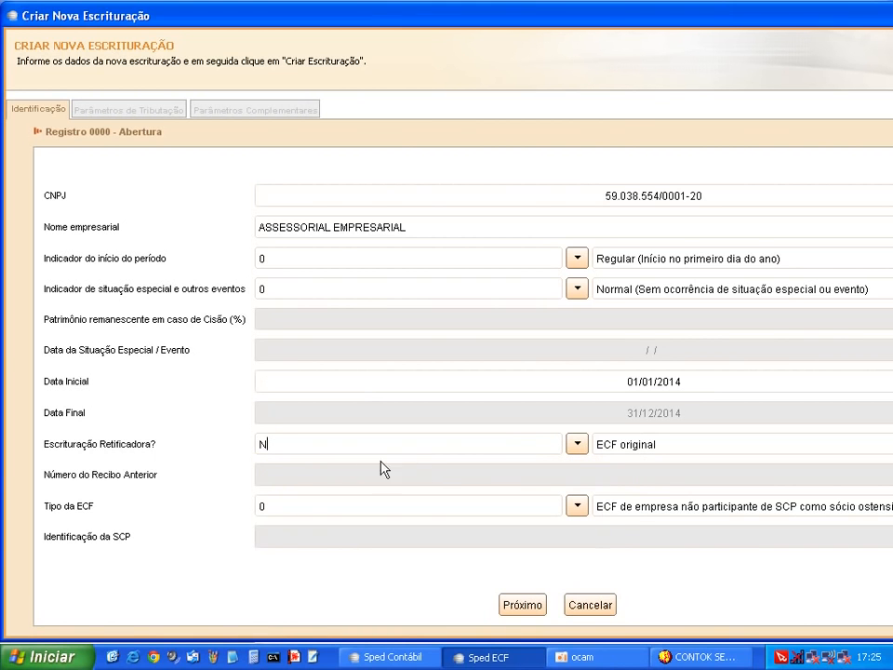
# Keep Tipo da ECF at 0 (non-SCP) and continue to the taxation parameters
pyautogui.click(319, 509)
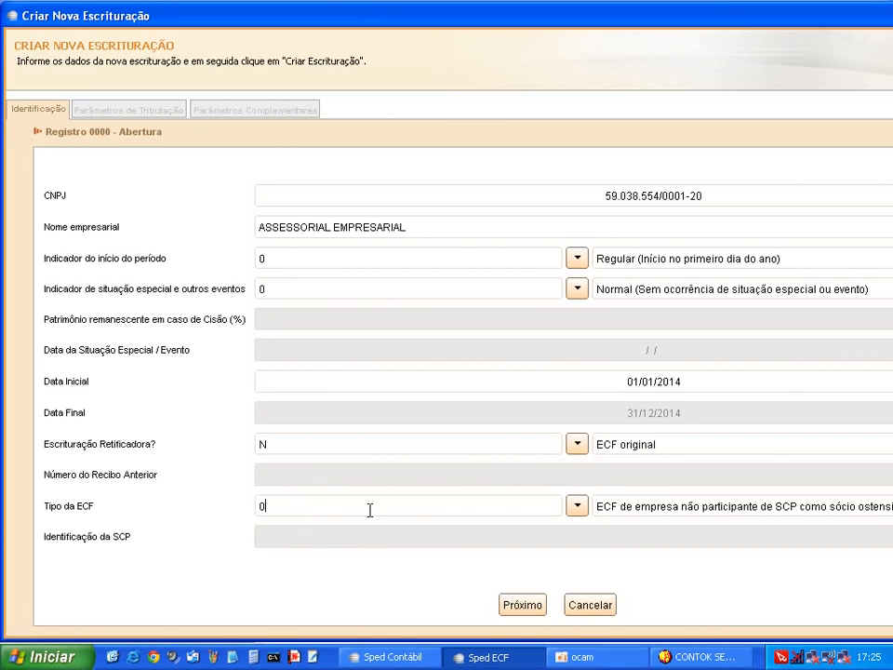
pyautogui.click(583, 510)
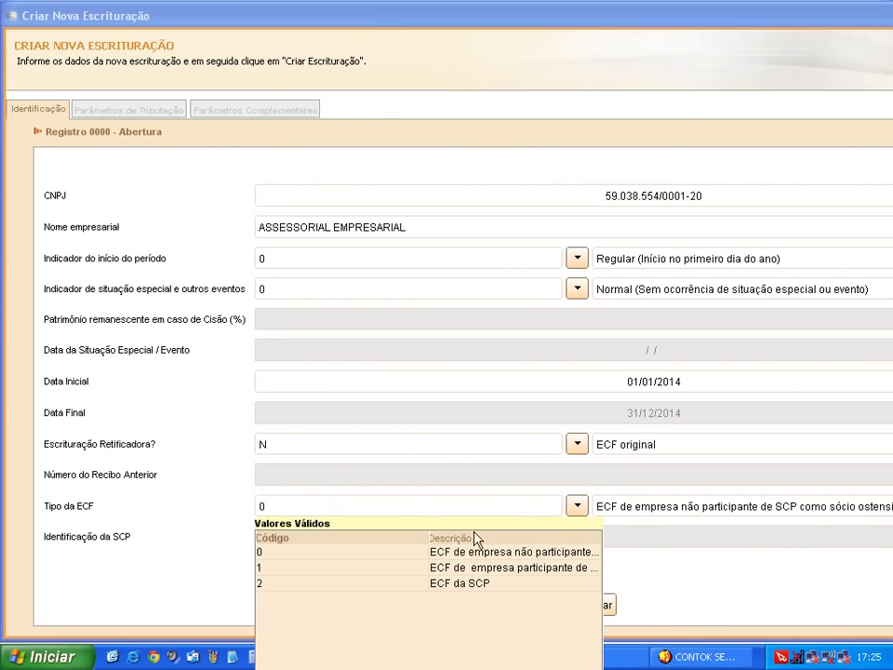
pyautogui.moveTo(431, 531); pyautogui.dragTo(339, 534)
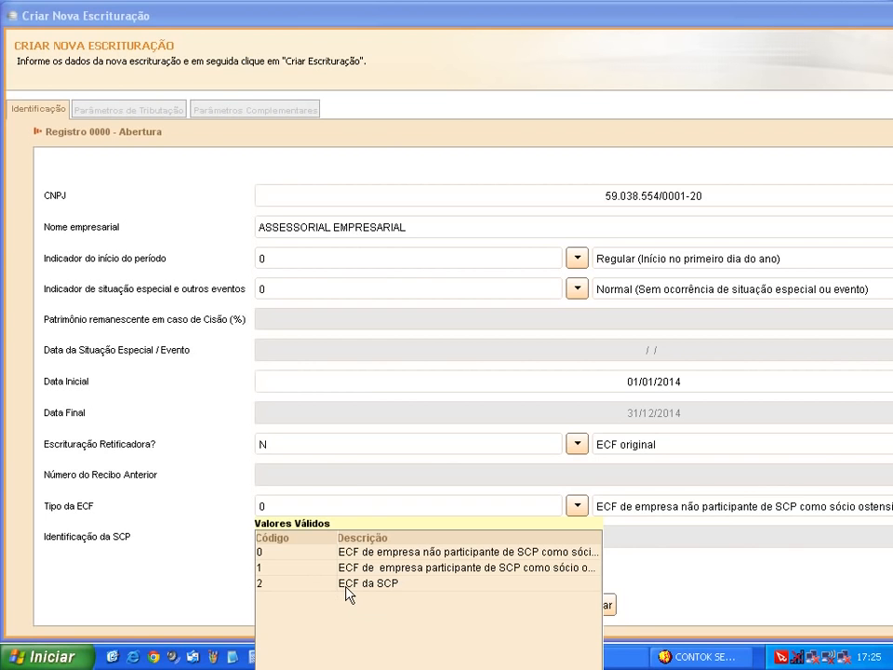
pyautogui.click(295, 555)
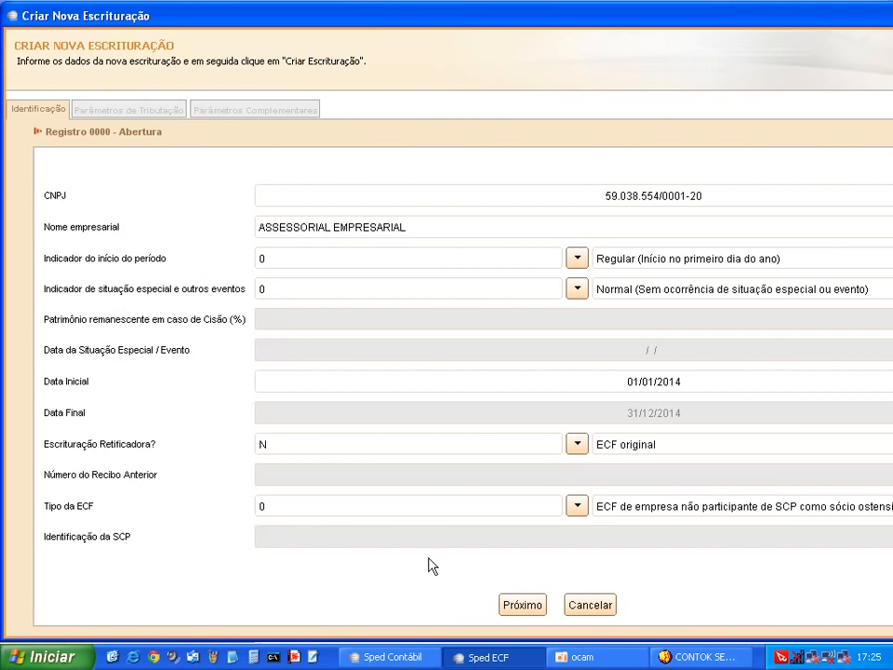
pyautogui.click(519, 601)
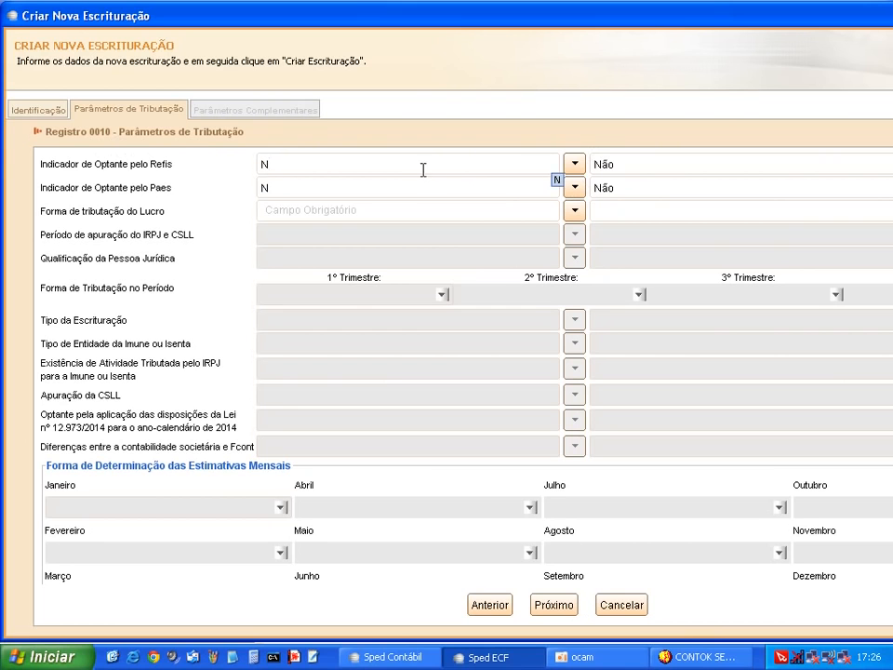
# Keep Refis and Paes at N and set profit taxation to 5 – Lucro Presumido
pyautogui.click(577, 166)
pyautogui.click(579, 171)
pyautogui.click(578, 191)
pyautogui.click(578, 192)
pyautogui.click(576, 190)
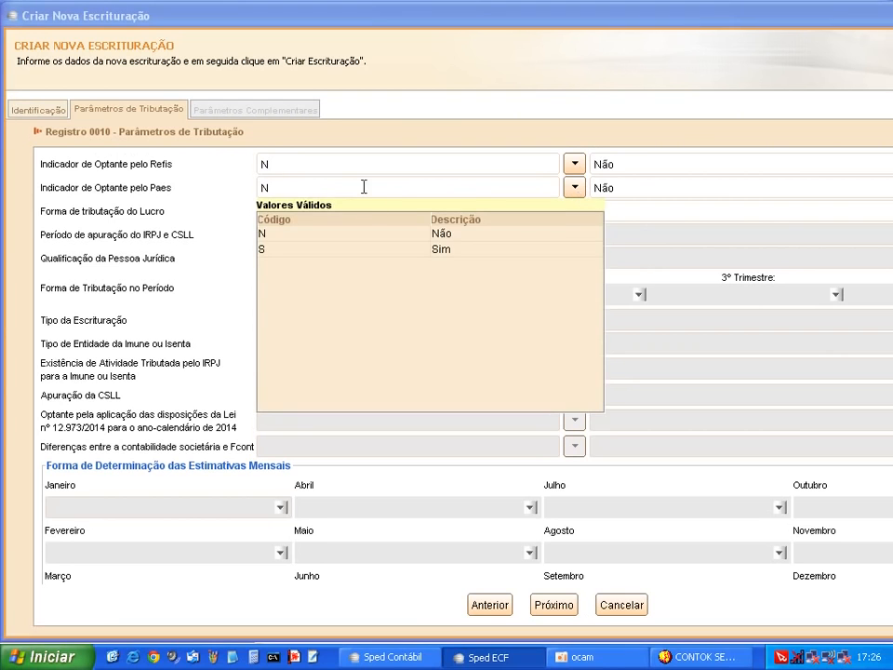
pyautogui.click(293, 186)
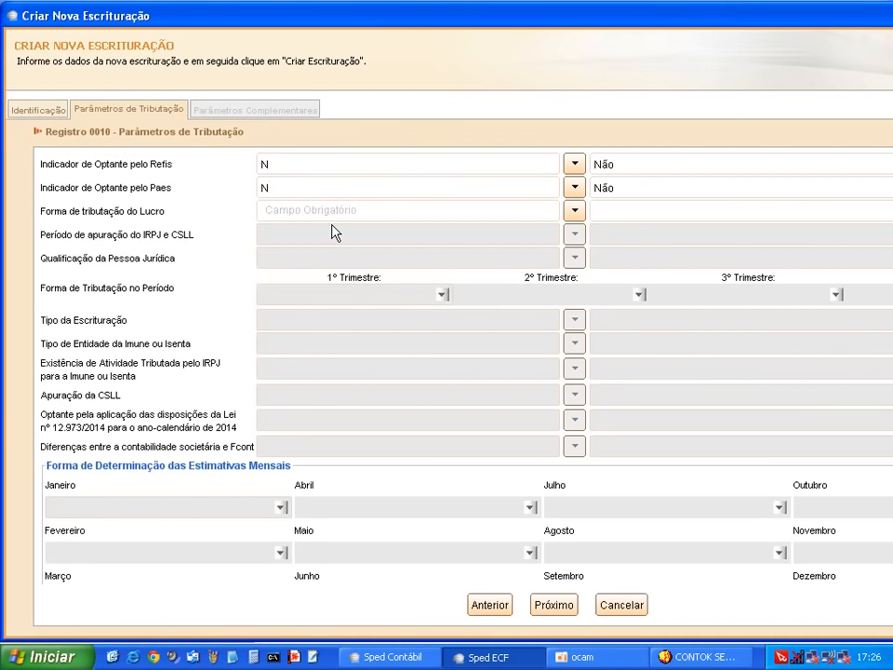
pyautogui.click(514, 210)
pyautogui.click(575, 211)
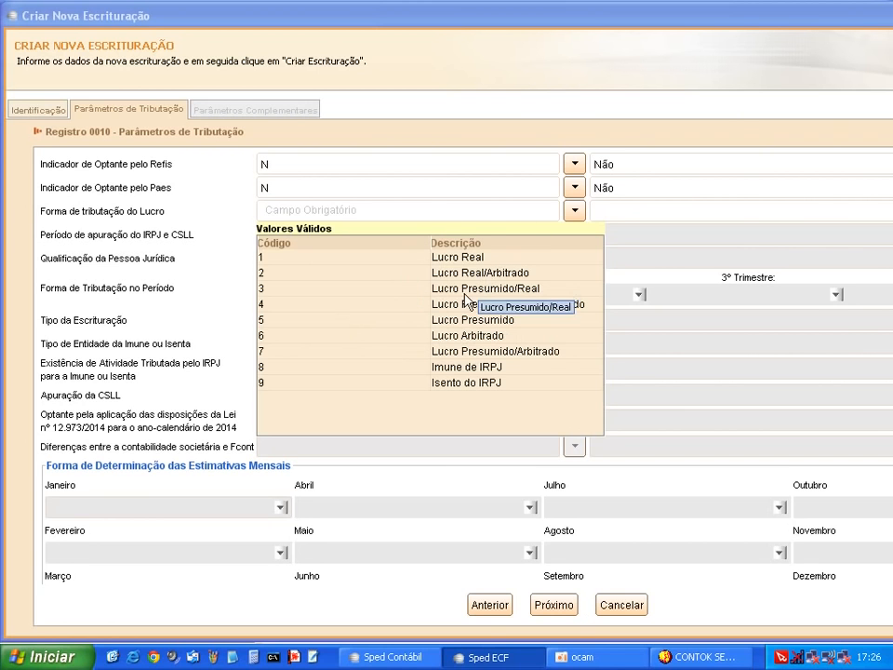
pyautogui.click(283, 305)
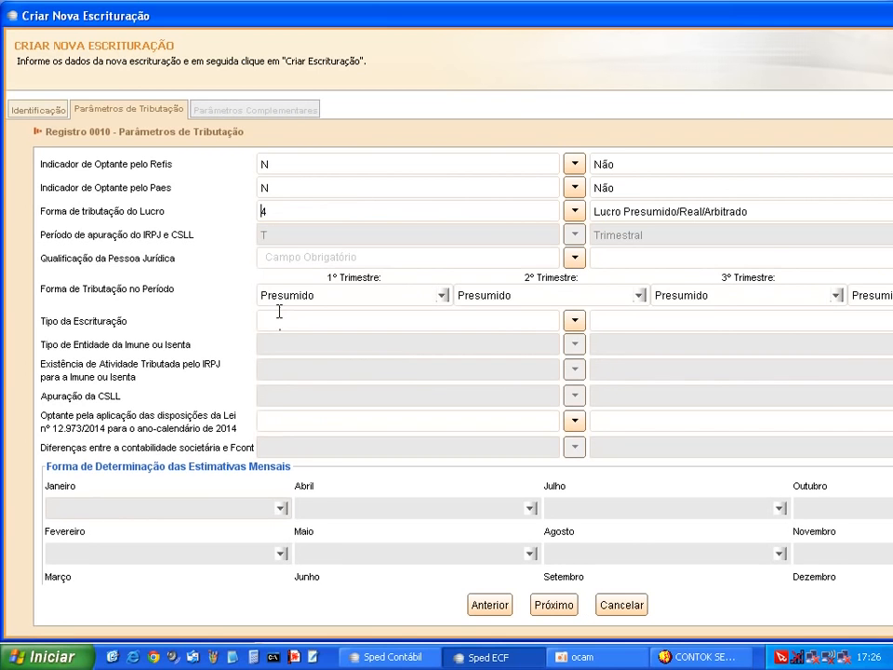
pyautogui.click(575, 213)
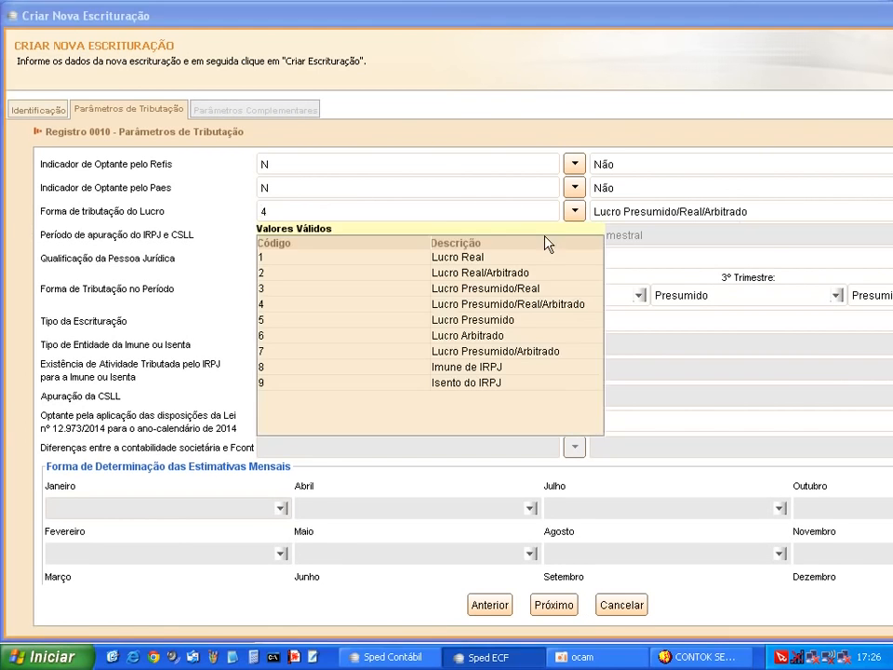
pyautogui.click(270, 322)
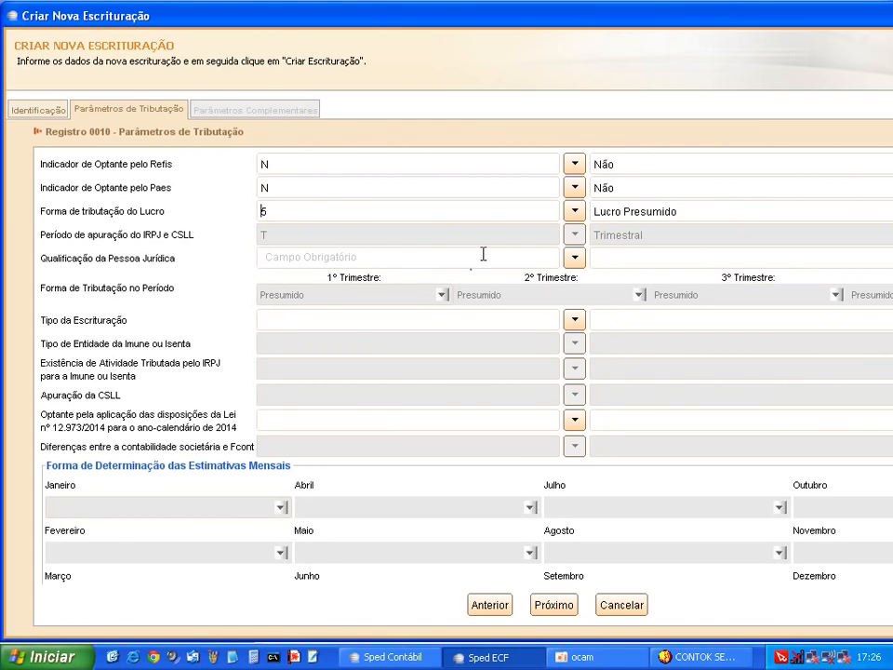
# Set the legal-entity qualification to 01 – PJ em Geral
pyautogui.click(483, 254)
pyautogui.click(575, 260)
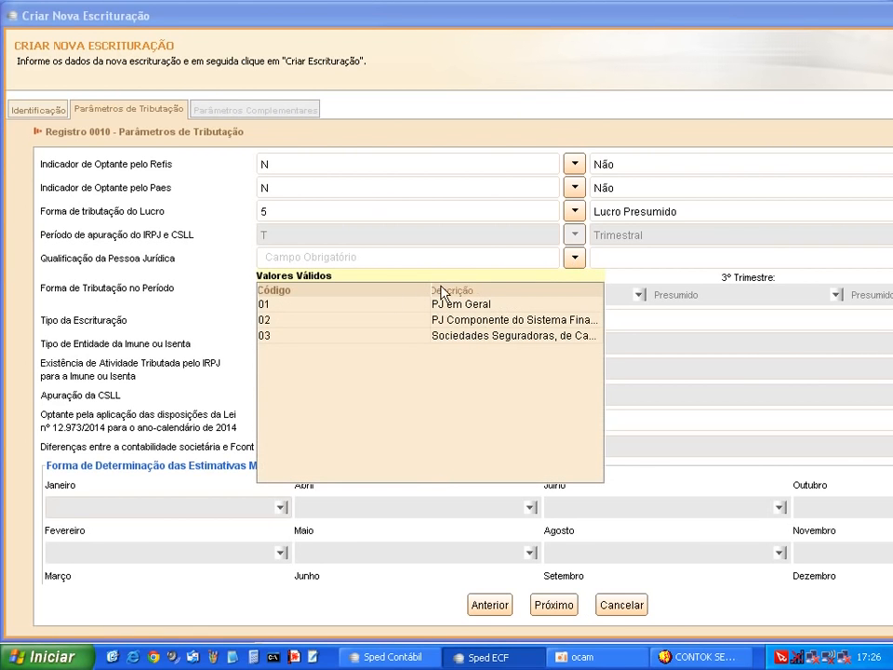
pyautogui.moveTo(431, 287); pyautogui.dragTo(335, 288)
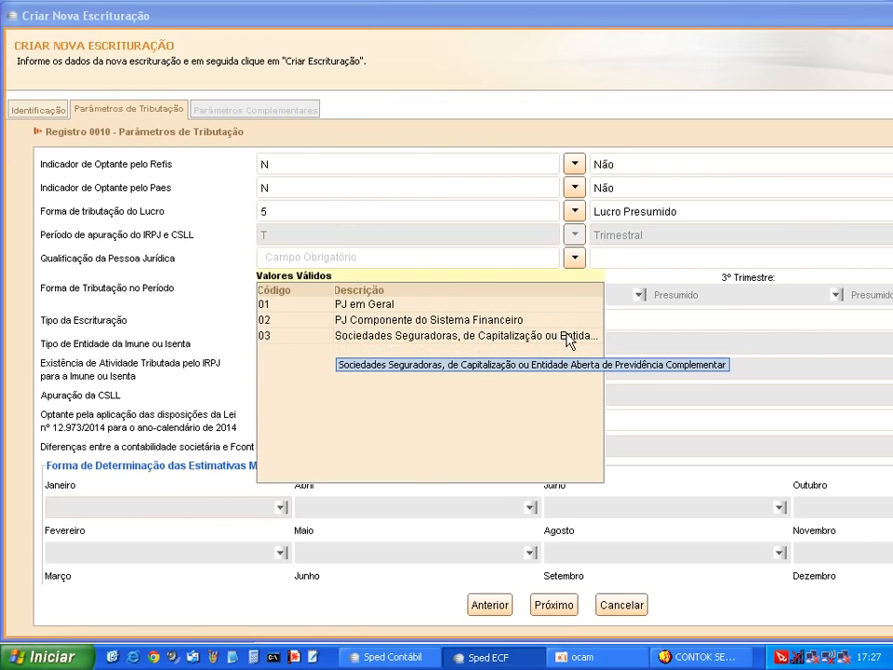
pyautogui.click(288, 312)
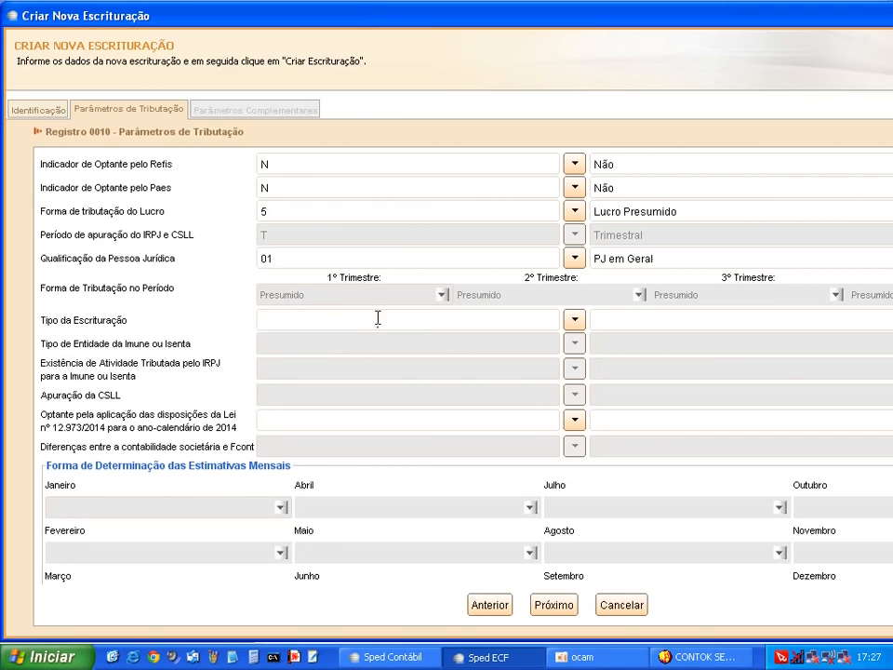
pyautogui.click(406, 327)
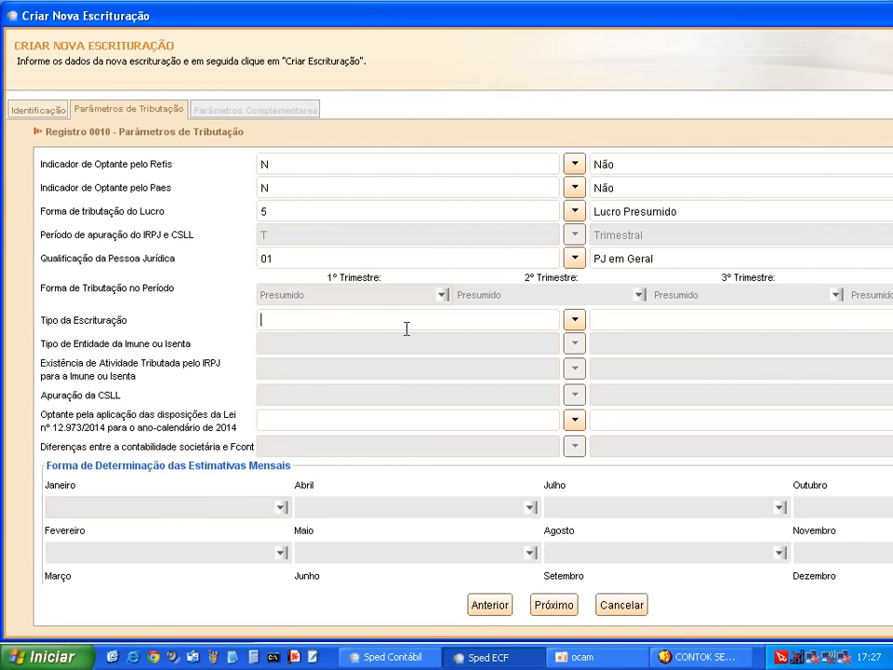
pyautogui.click(572, 326)
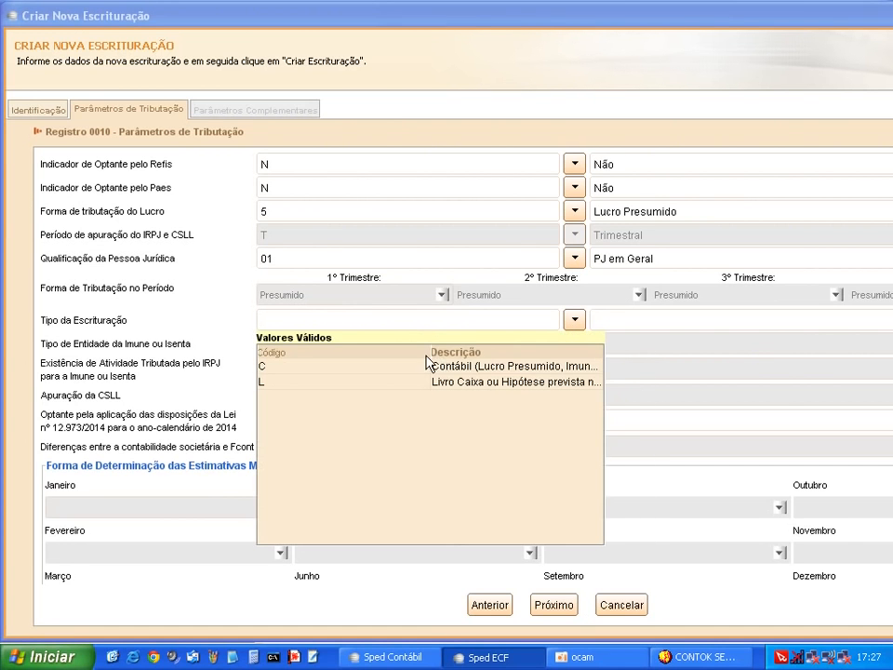
pyautogui.moveTo(428, 351); pyautogui.dragTo(338, 353)
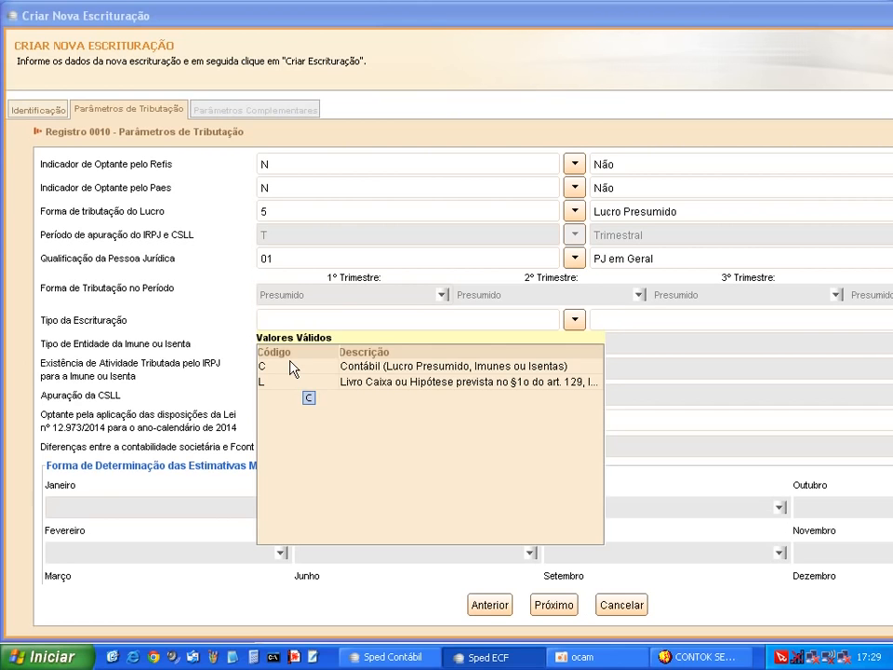
# Choose bookkeeping type C – Contábil and answer N for Law 12.973/2014, then proceed
pyautogui.doubleClick(292, 368)
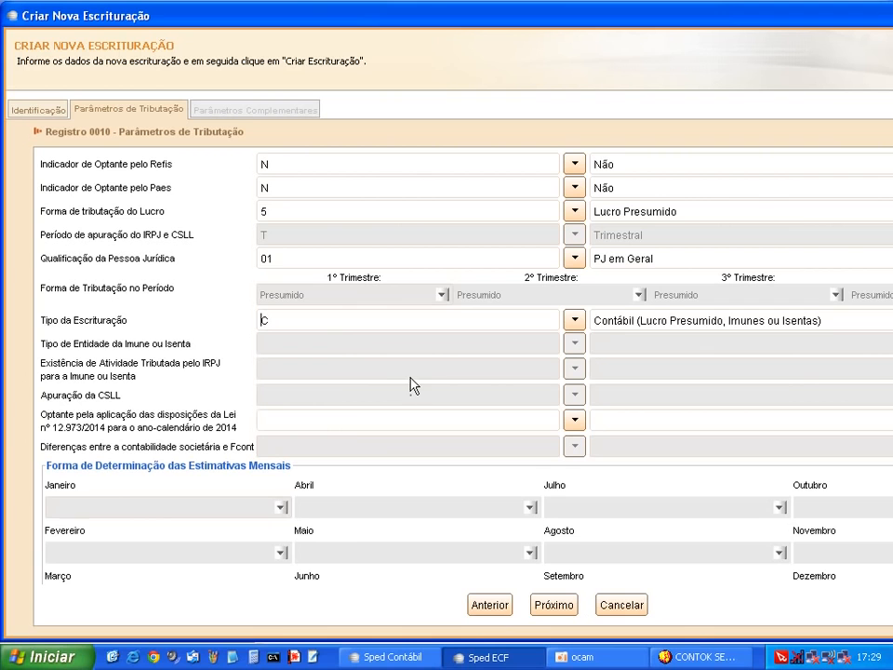
pyautogui.press('Tab')
pyautogui.click(575, 421)
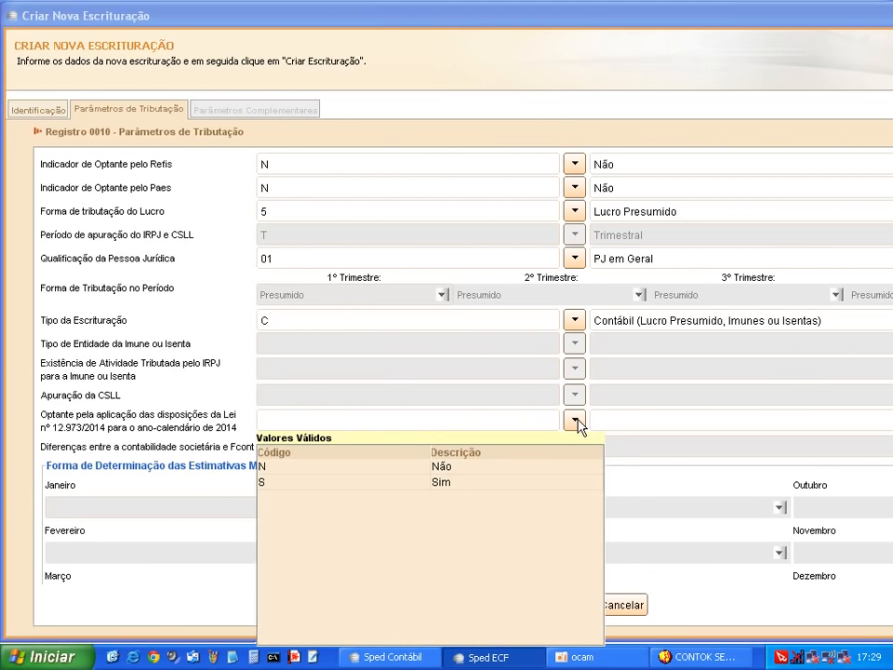
pyautogui.click(395, 468)
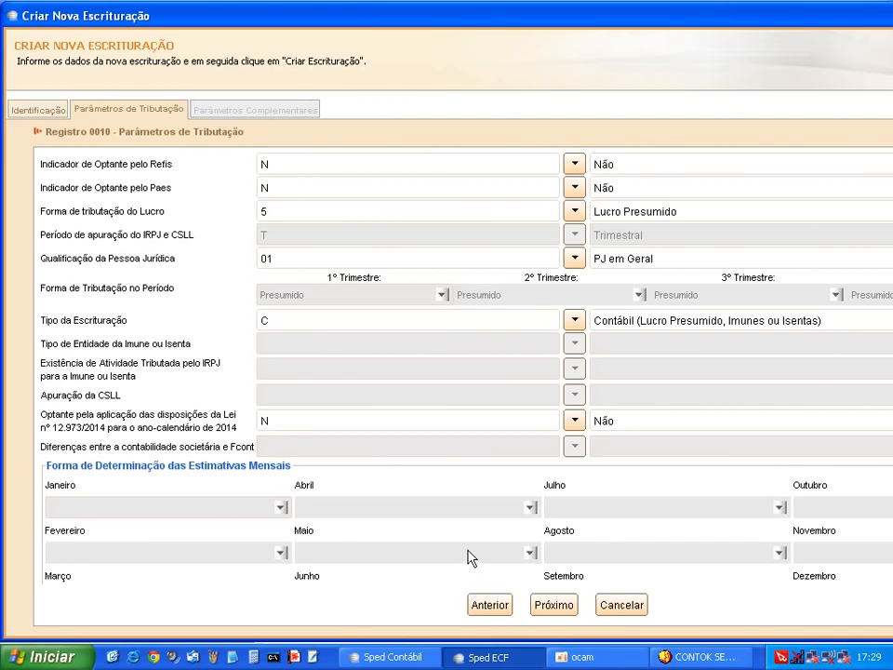
pyautogui.click(550, 606)
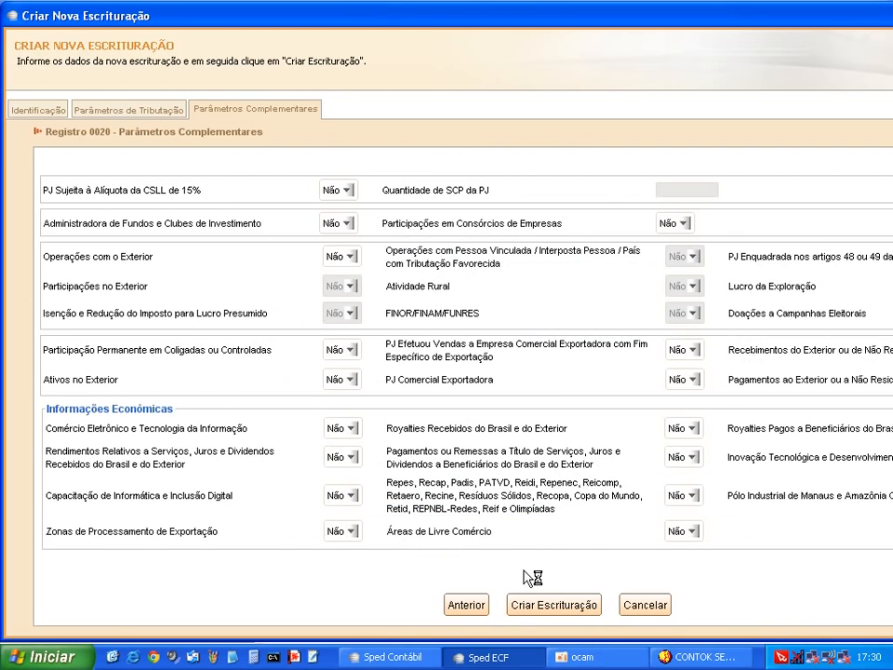
# Create the 2014 bookkeeping, accept ECD data recovery, then cancel the recovery window
pyautogui.click(551, 607)
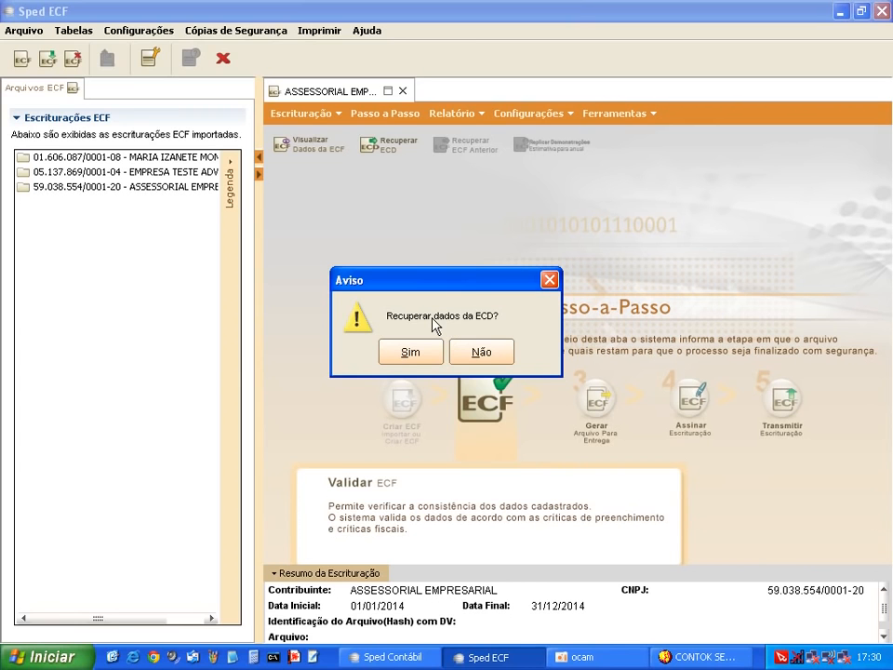
pyautogui.click(411, 355)
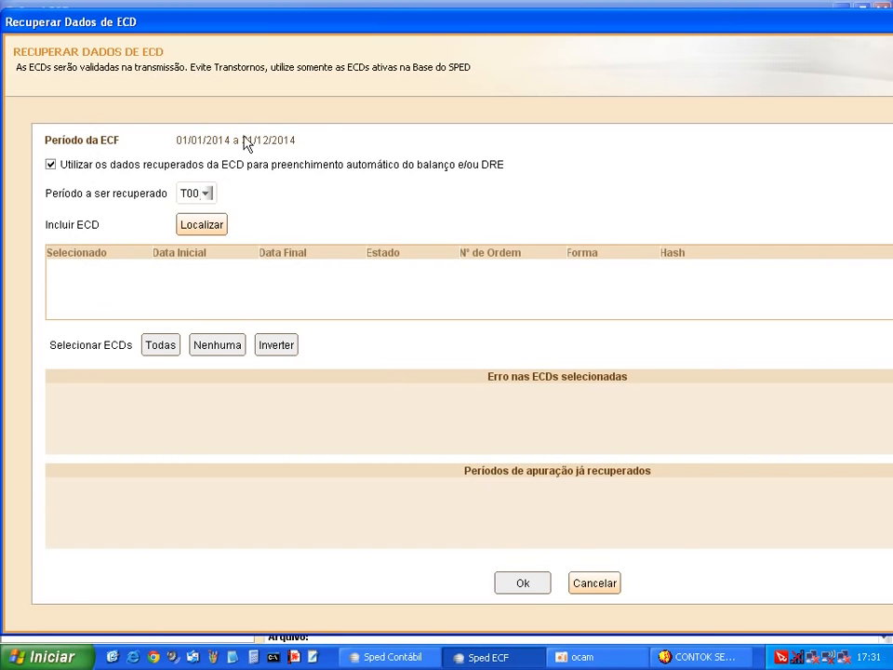
pyautogui.click(598, 583)
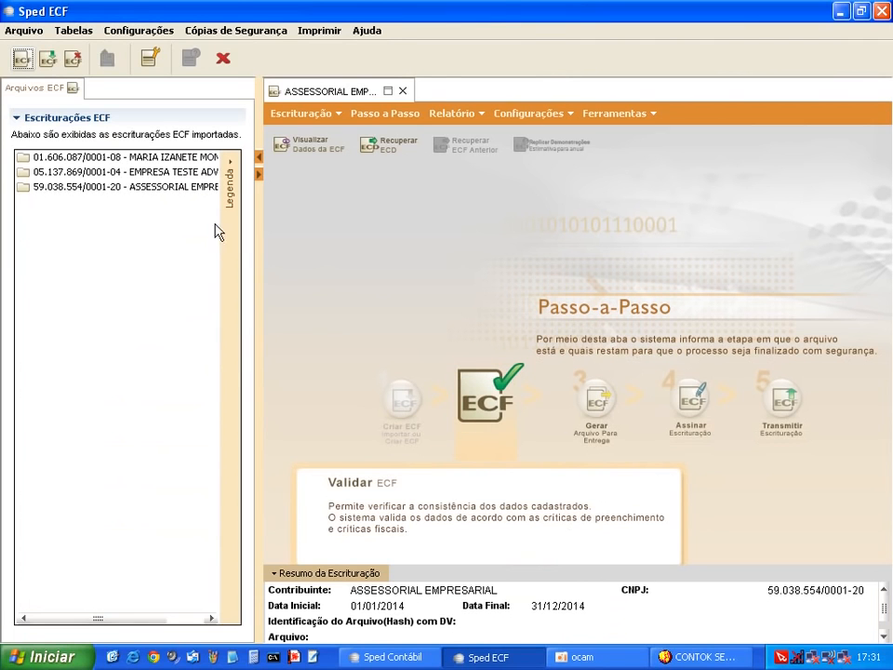
# Expand the company's 2014 period and open Visualizar Dados da ECF
pyautogui.doubleClick(45, 189)
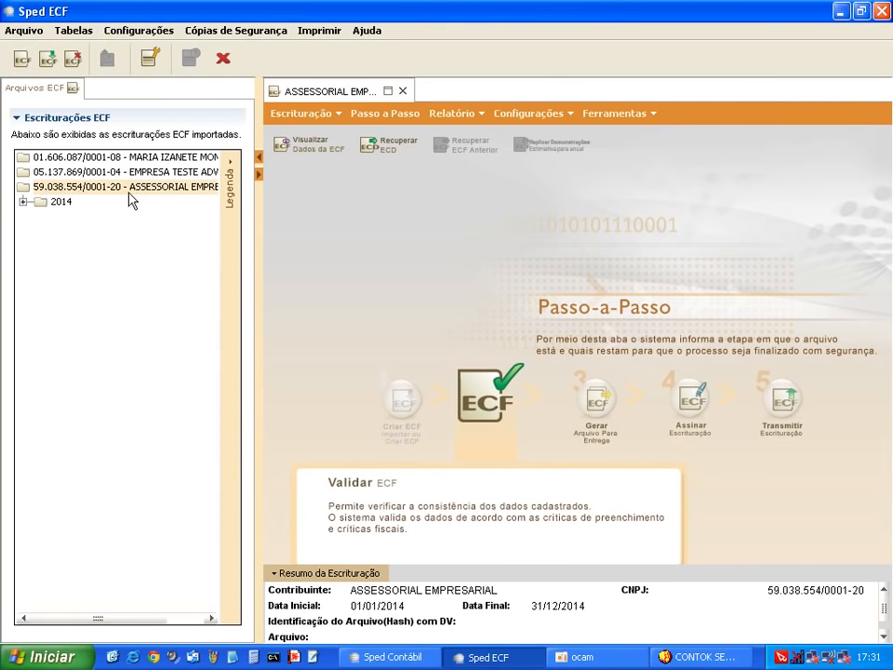
pyautogui.click(22, 202)
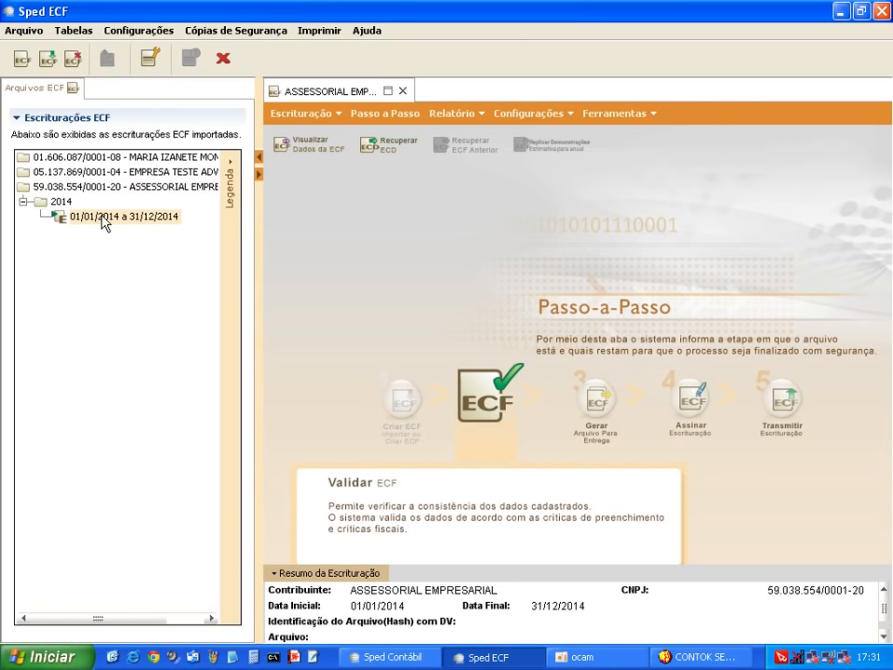
pyautogui.click(337, 117)
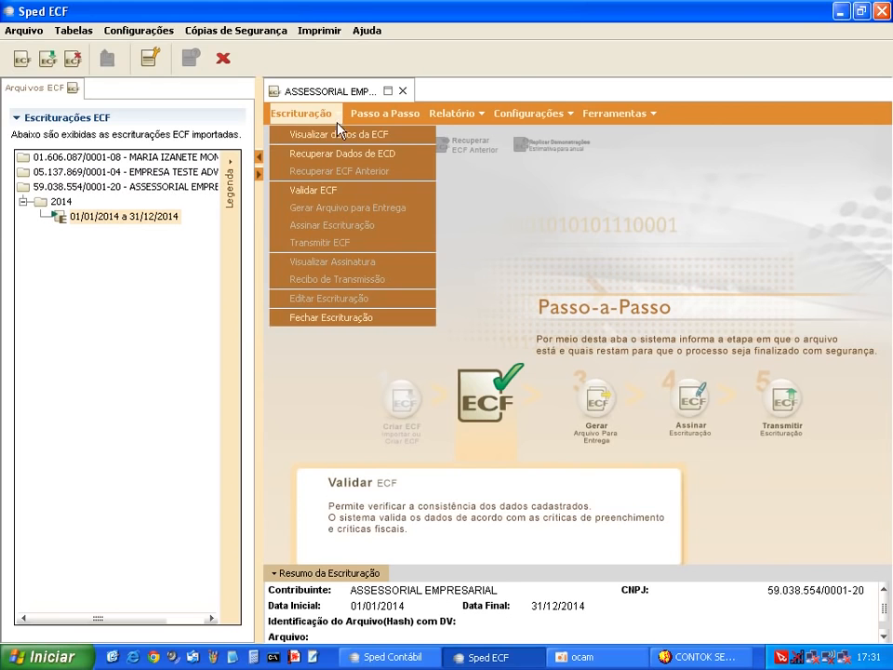
pyautogui.click(341, 136)
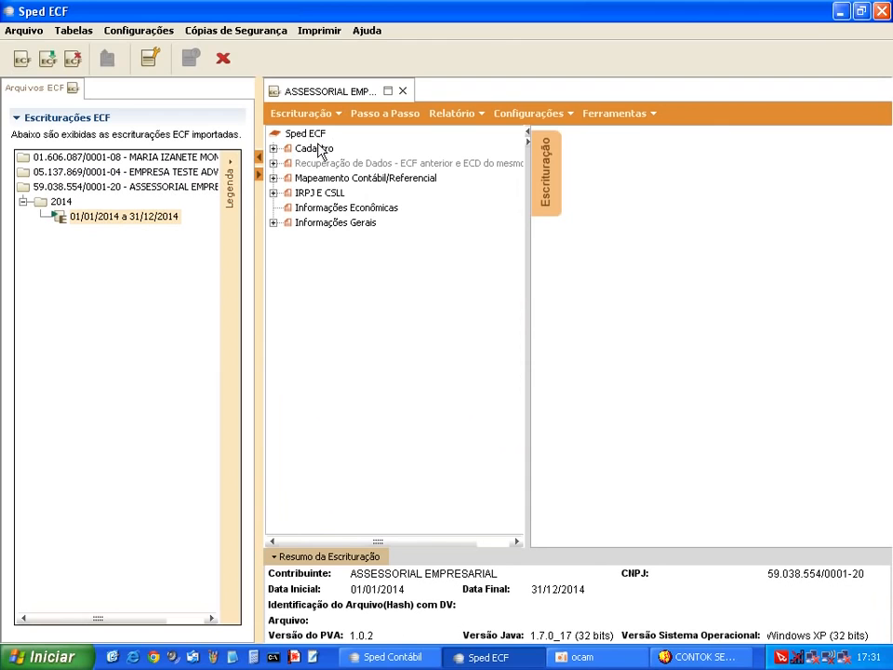
# Open Registro 0030 Dados Cadastrais, inspect its blank entry form, and close it unsaved
pyautogui.click(274, 150)
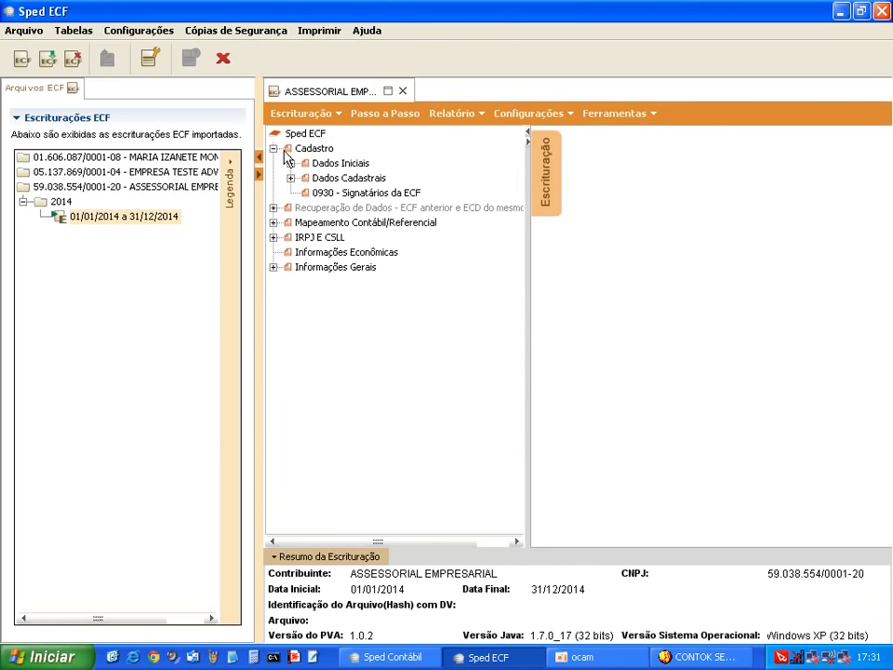
pyautogui.click(292, 163)
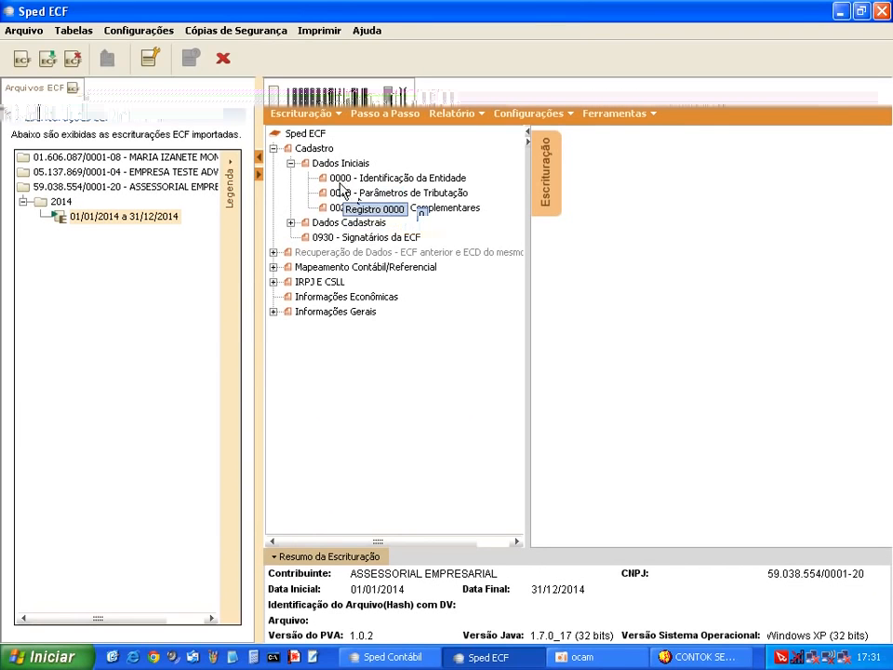
pyautogui.click(291, 225)
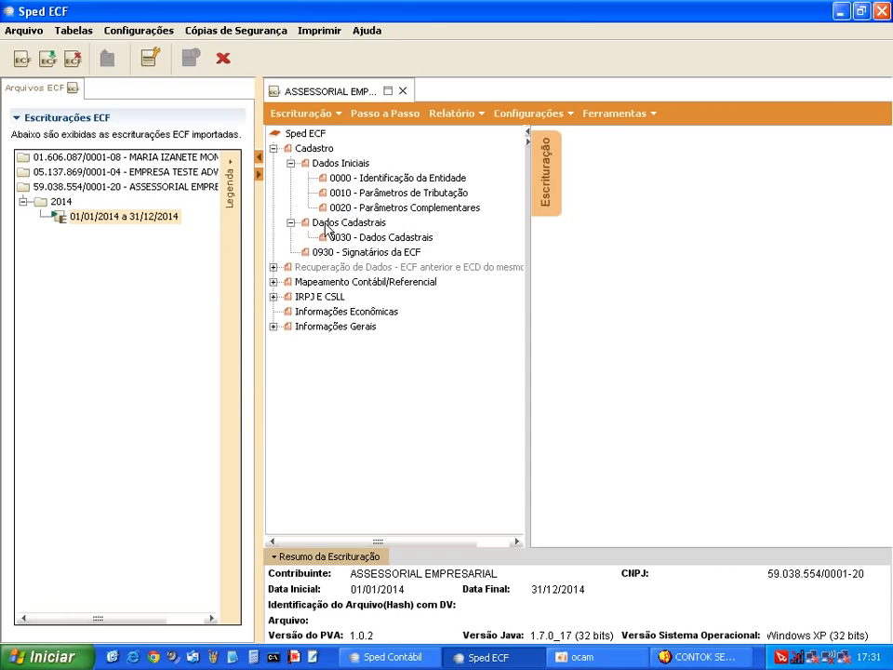
pyautogui.click(389, 239)
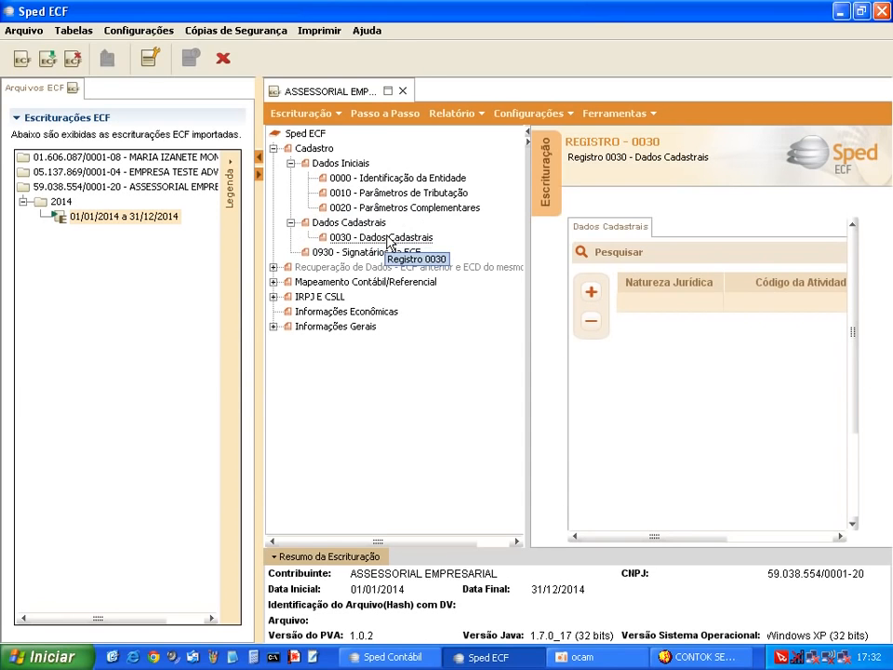
pyautogui.click(593, 298)
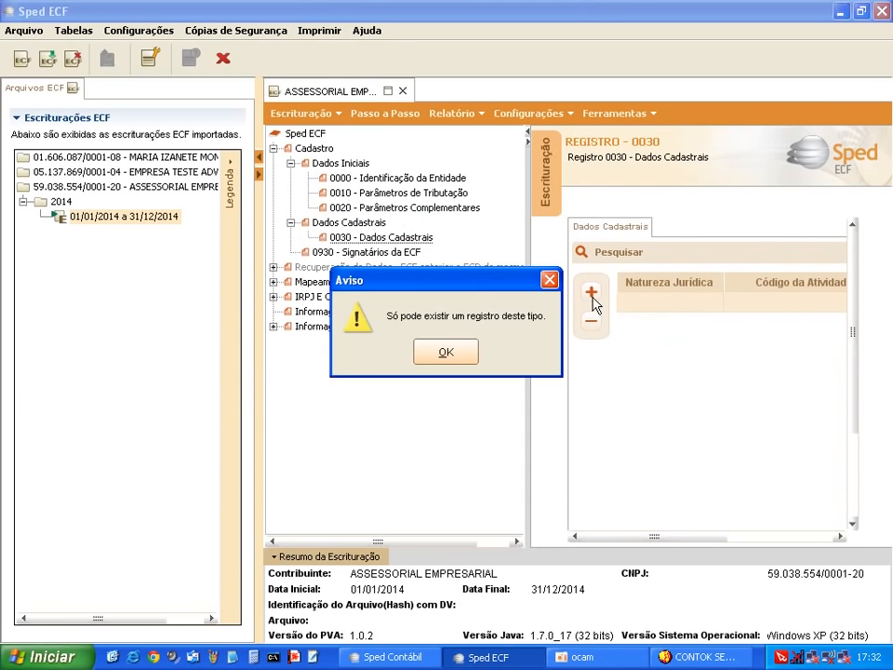
pyautogui.click(463, 354)
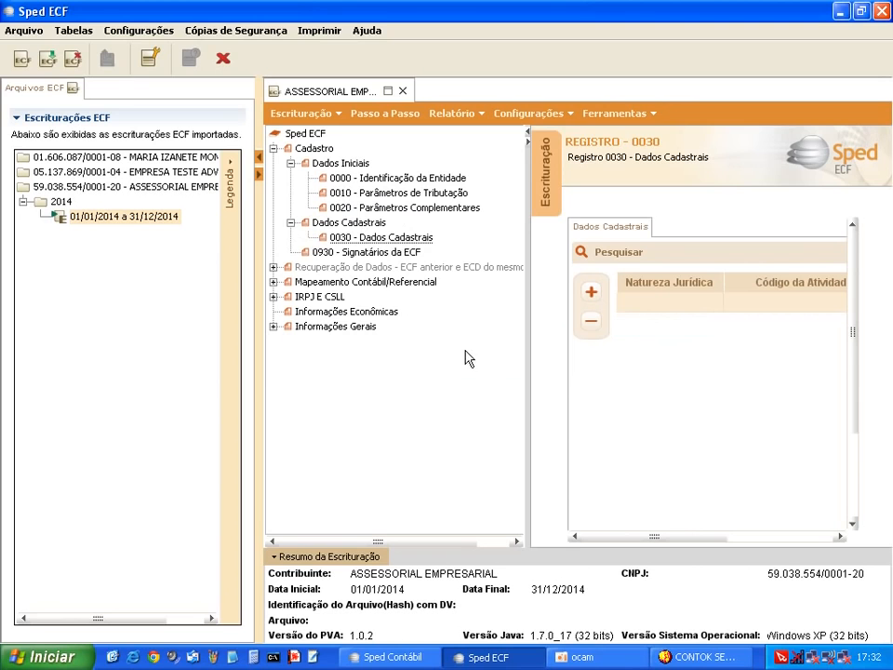
pyautogui.doubleClick(632, 308)
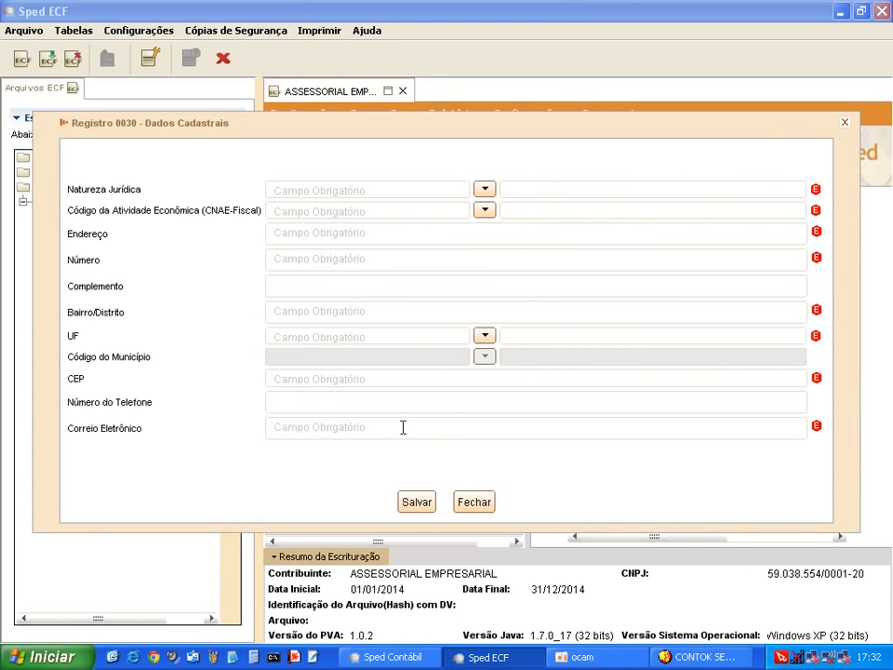
pyautogui.click(478, 503)
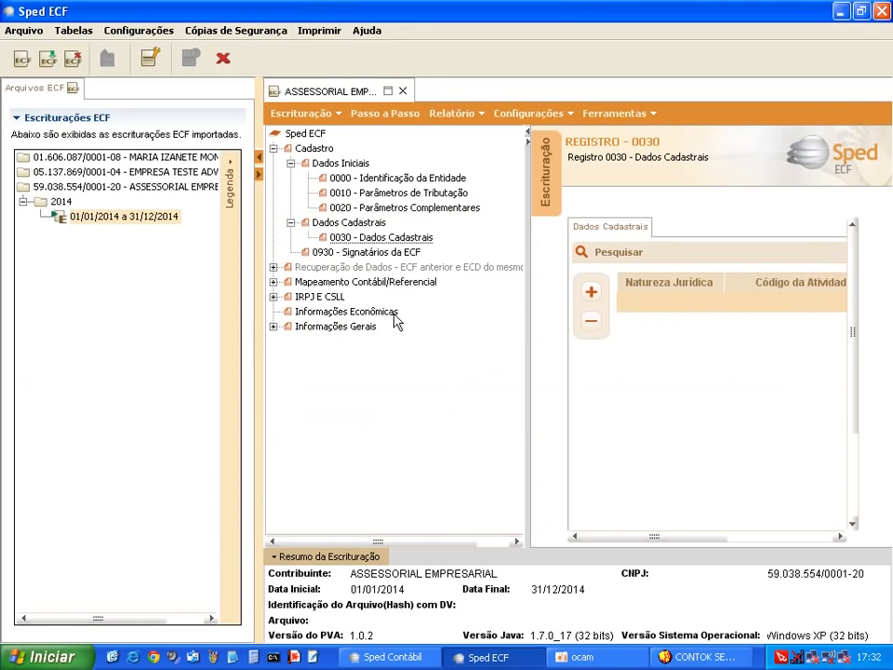
# Open Registro 0930 Signatários da ECF and view a blank signatory form without saving it
pyautogui.click(347, 253)
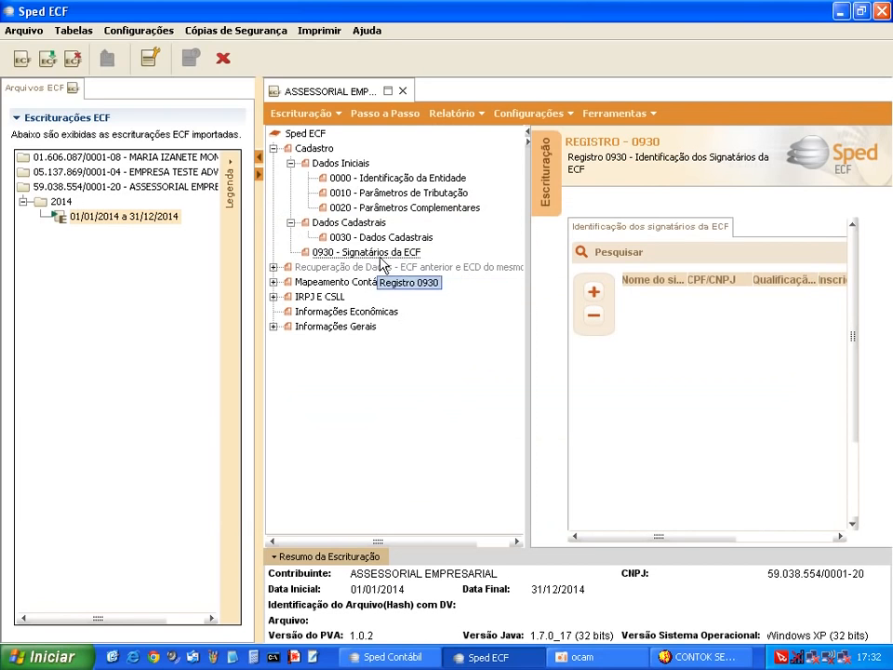
pyautogui.click(594, 294)
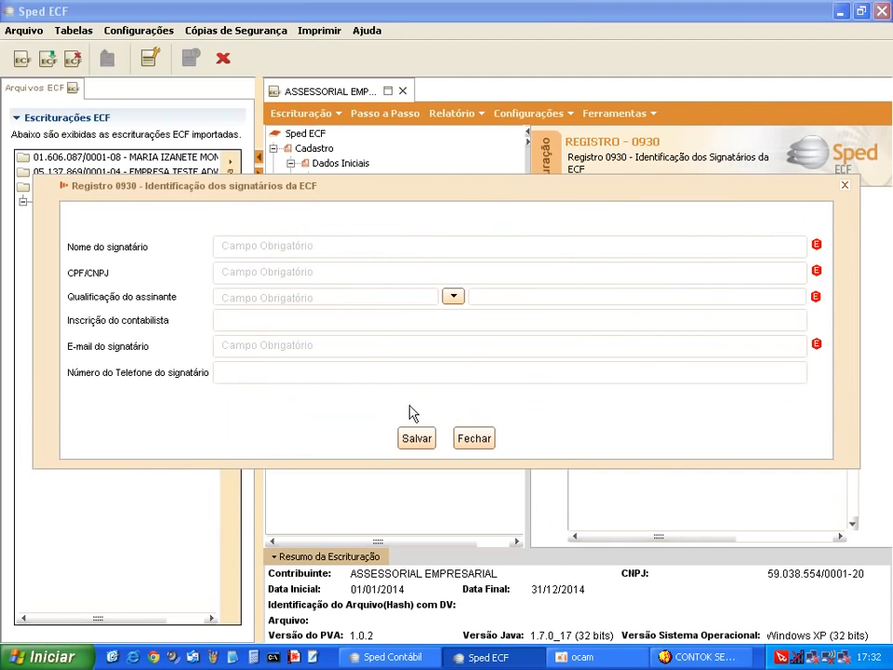
pyautogui.click(467, 440)
# Reopen the signatory form, review the Qualificação codes, and close it without adding a signatory
pyautogui.click(588, 305)
pyautogui.click(455, 297)
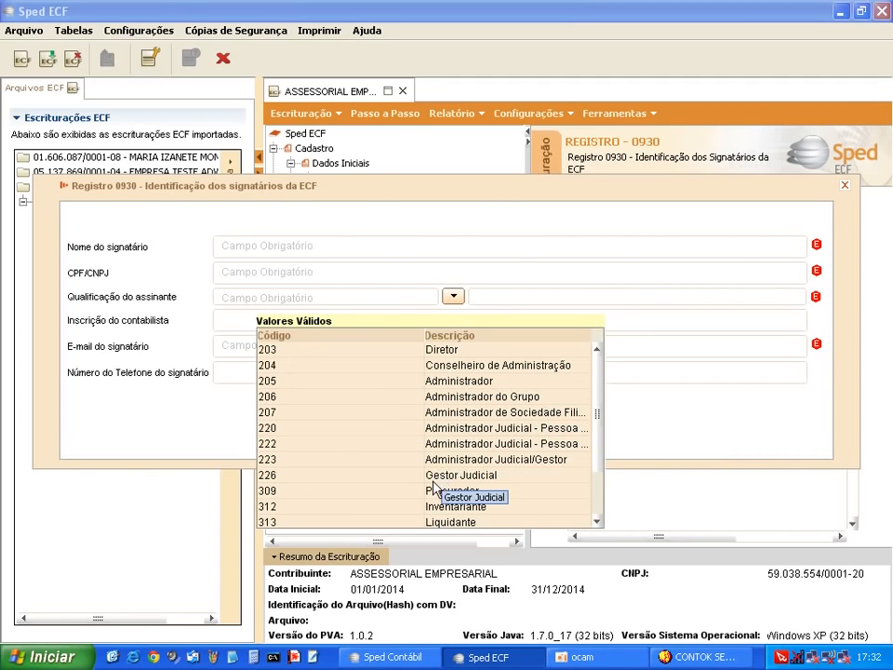
pyautogui.moveTo(597, 407); pyautogui.dragTo(603, 474)
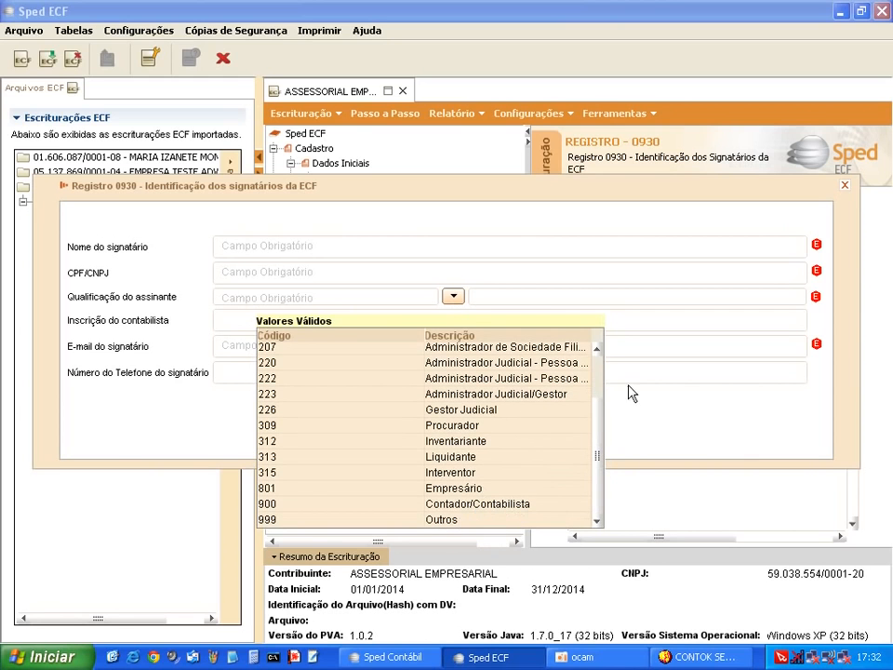
pyautogui.click(454, 296)
pyautogui.click(454, 296)
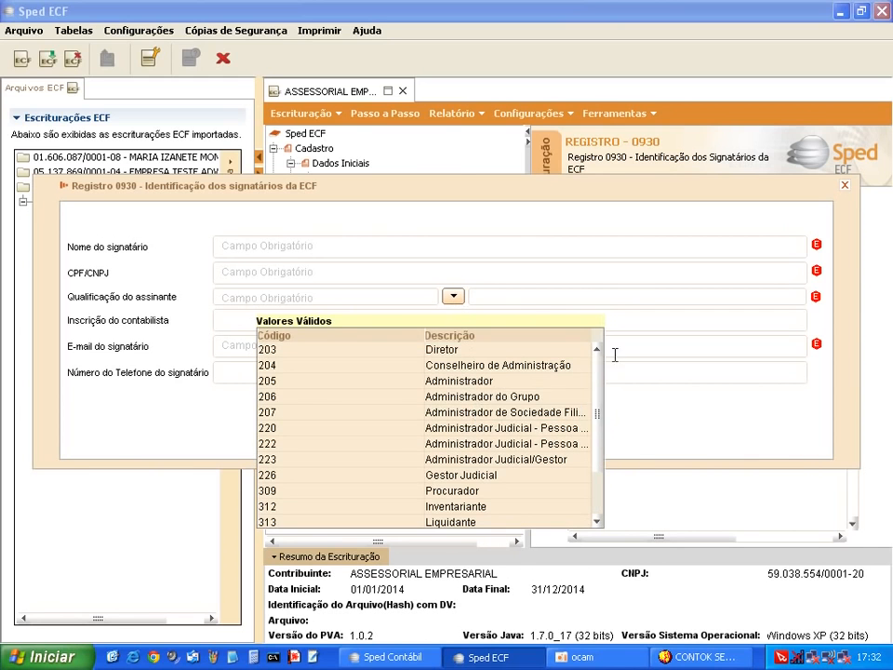
pyautogui.click(648, 323)
pyautogui.click(473, 444)
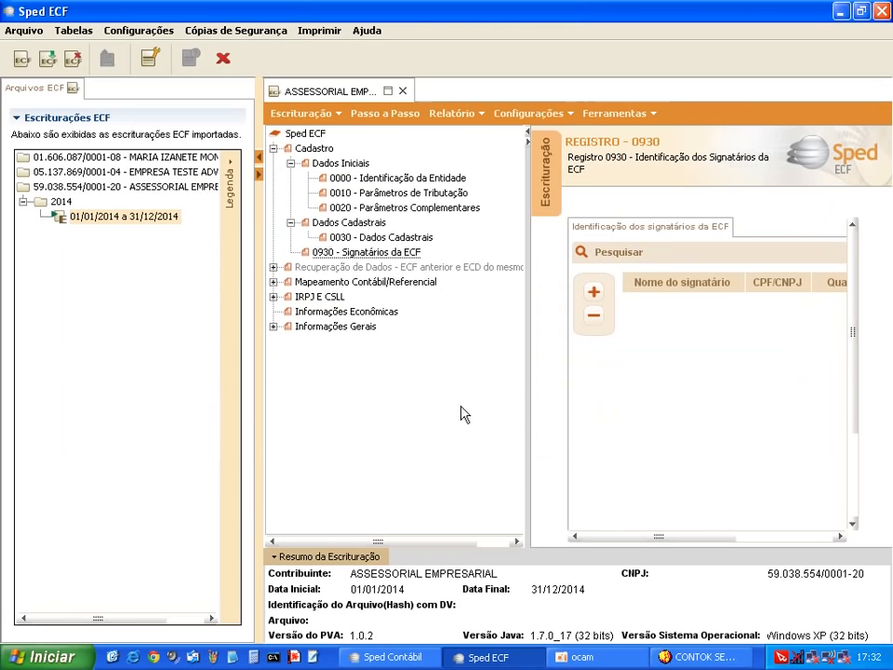
# Expand Mapeamento Contábil/Referencial > Plano de contas and view J050, K155 and K355 in turn
pyautogui.click(273, 282)
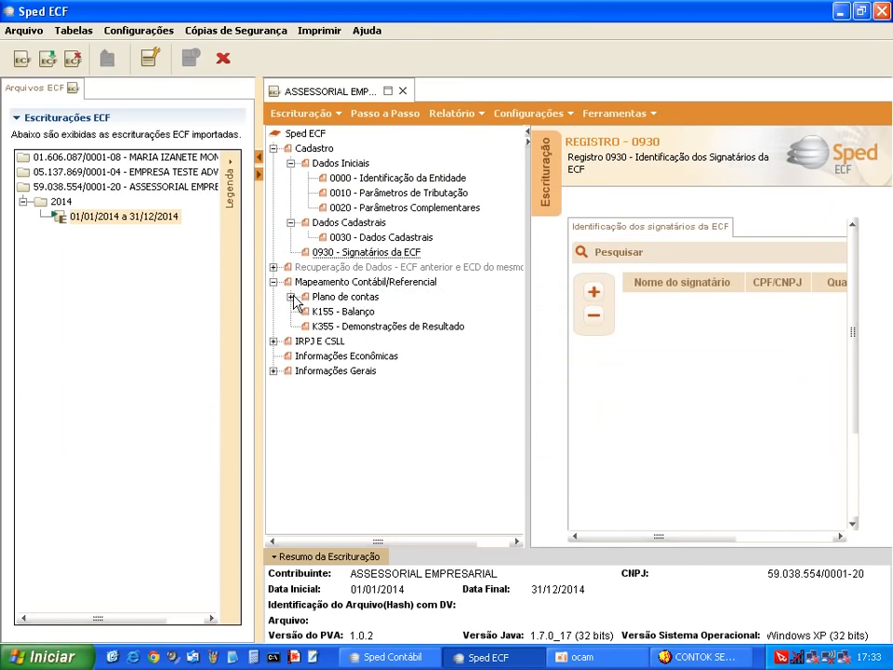
pyautogui.click(293, 298)
pyautogui.click(360, 316)
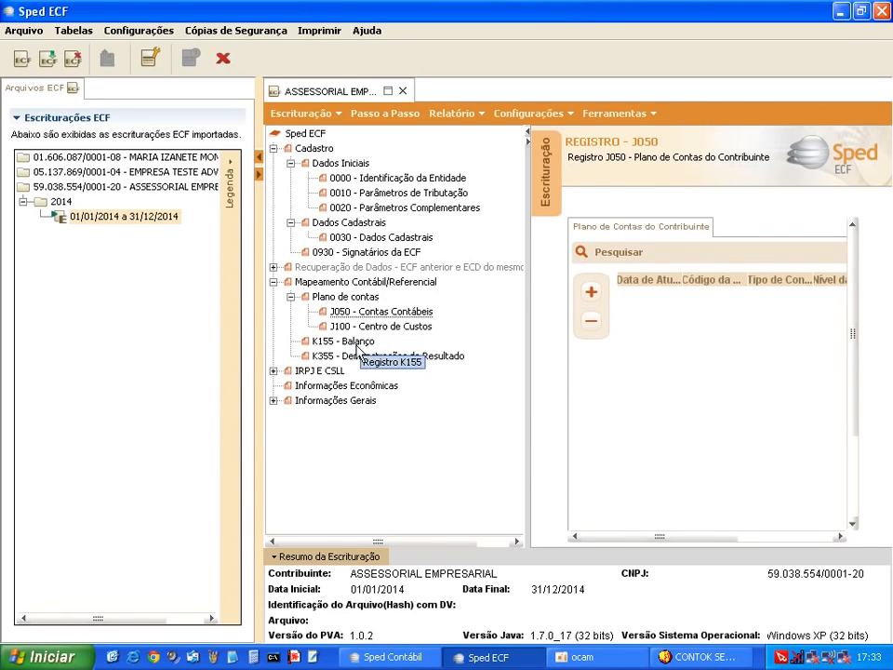
pyautogui.click(354, 346)
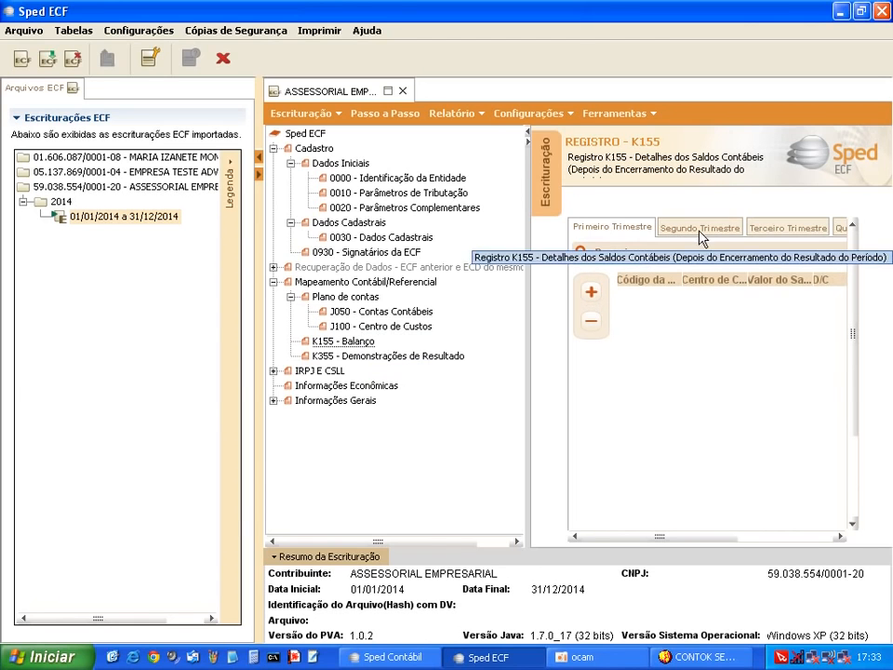
pyautogui.click(365, 358)
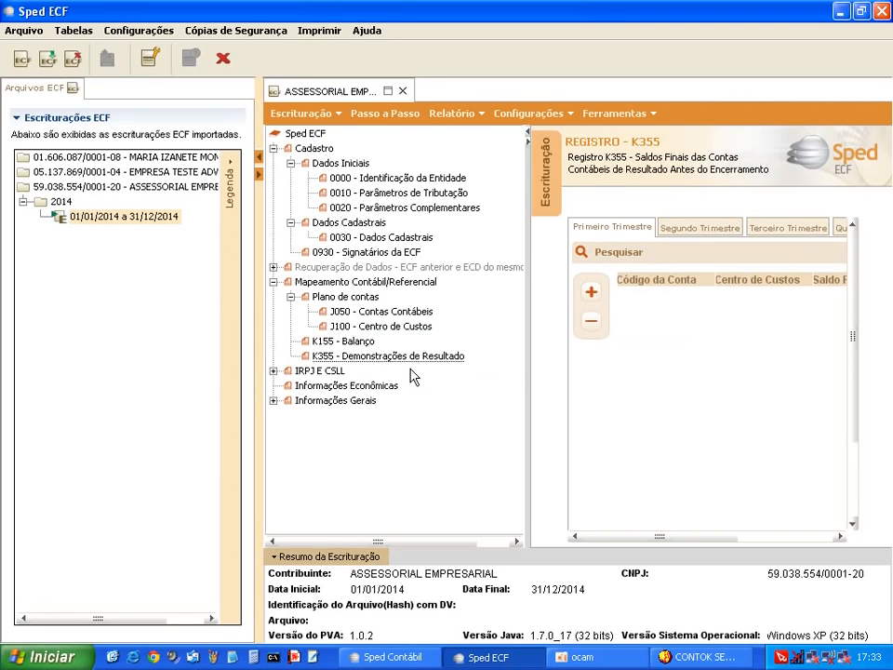
# Expand IRPJ e CSLL > Presumido and bring up P100 Balanço Patrimonial
pyautogui.click(274, 370)
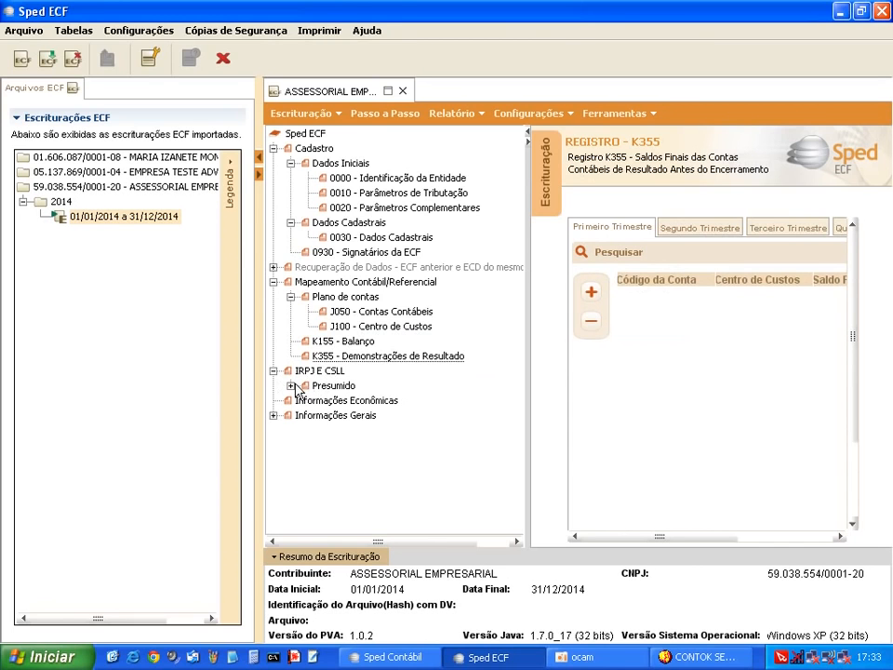
pyautogui.click(291, 386)
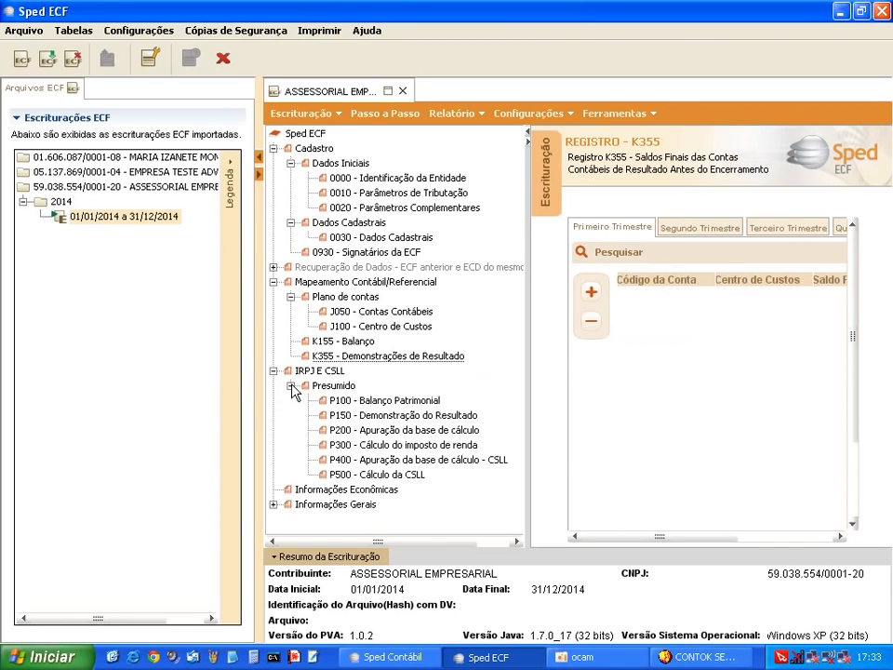
pyautogui.click(395, 406)
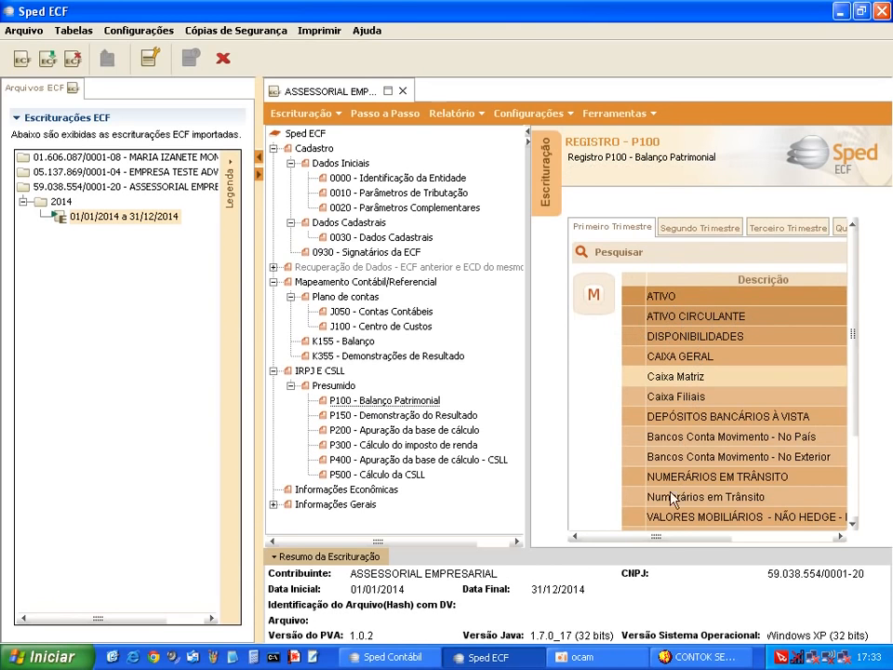
# Scroll P100 to the Saldo inicial column, check the 0,00 opening balances, and open P150
pyautogui.click(784, 538)
pyautogui.click(790, 397)
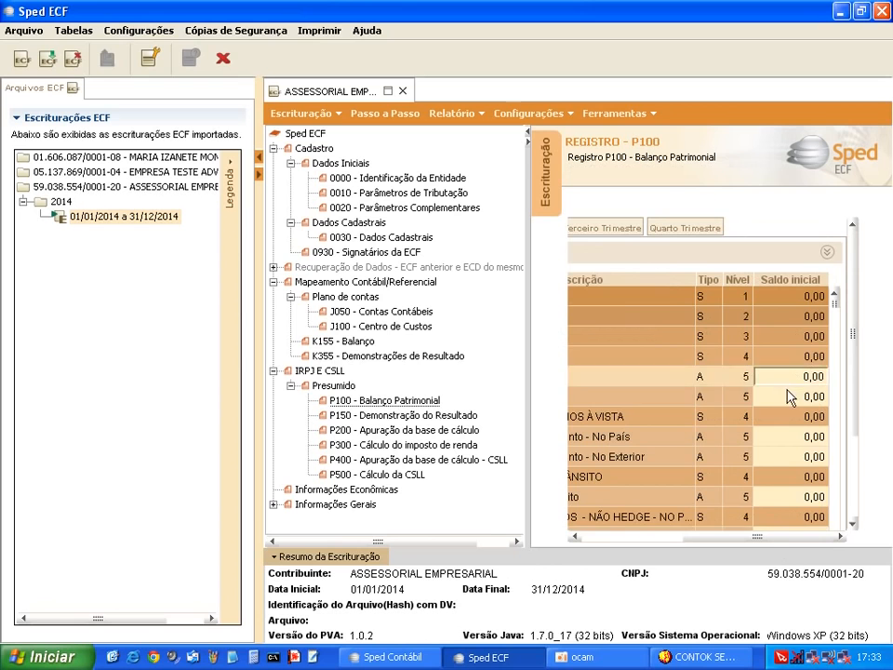
pyautogui.click(616, 537)
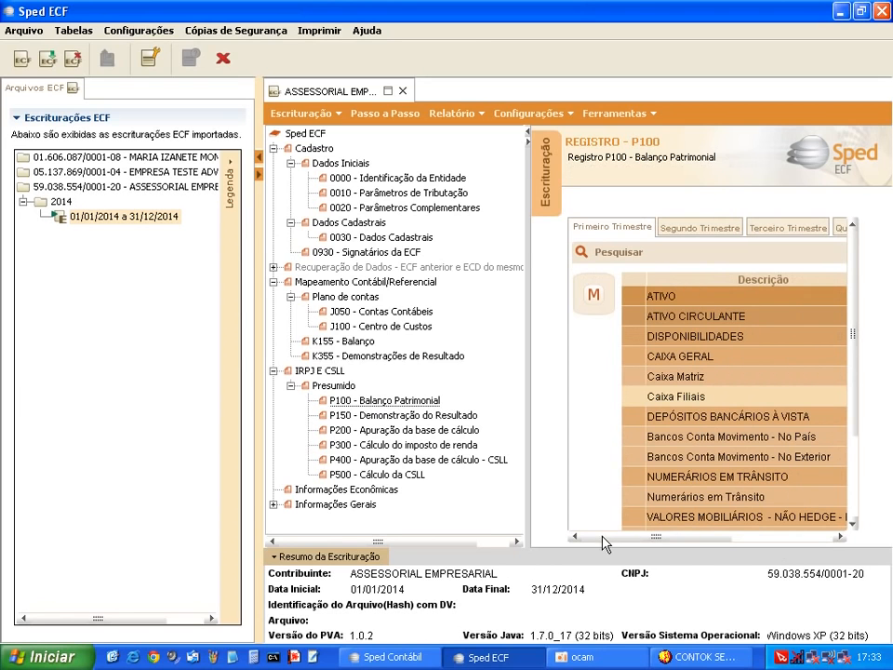
pyautogui.click(380, 424)
# Scroll through the P150 table, then open P200 and check each Valor cell of the income tax base
pyautogui.moveTo(666, 545); pyautogui.dragTo(827, 542)
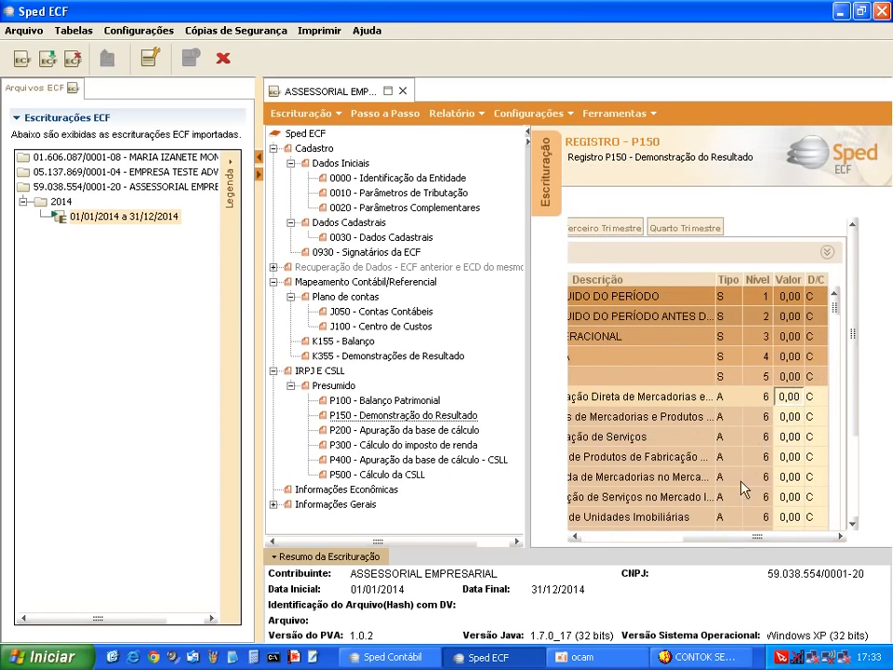
pyautogui.moveTo(702, 538); pyautogui.dragTo(607, 541)
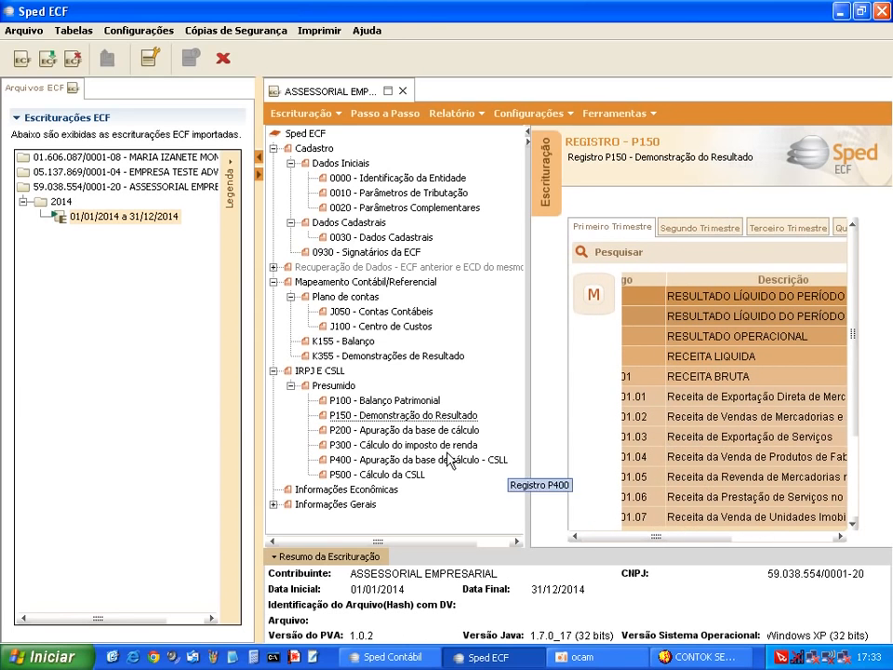
pyautogui.click(376, 431)
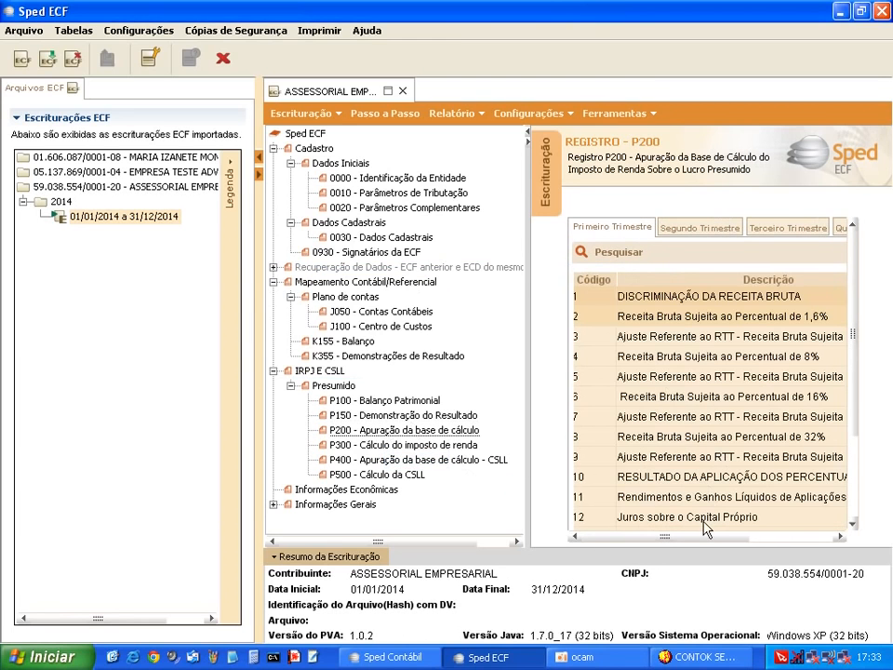
pyautogui.moveTo(698, 540); pyautogui.dragTo(817, 540)
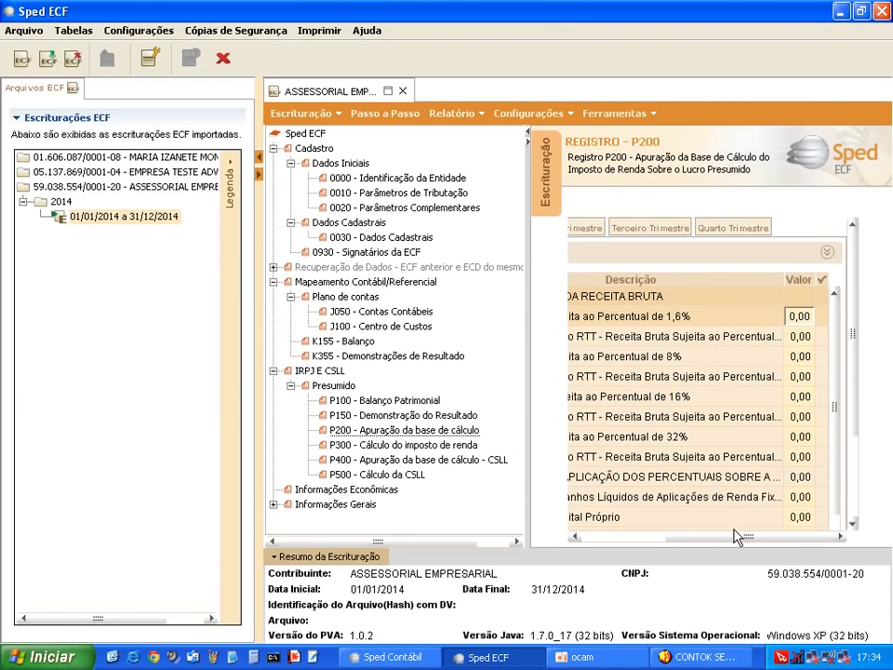
pyautogui.moveTo(737, 537); pyautogui.dragTo(656, 540)
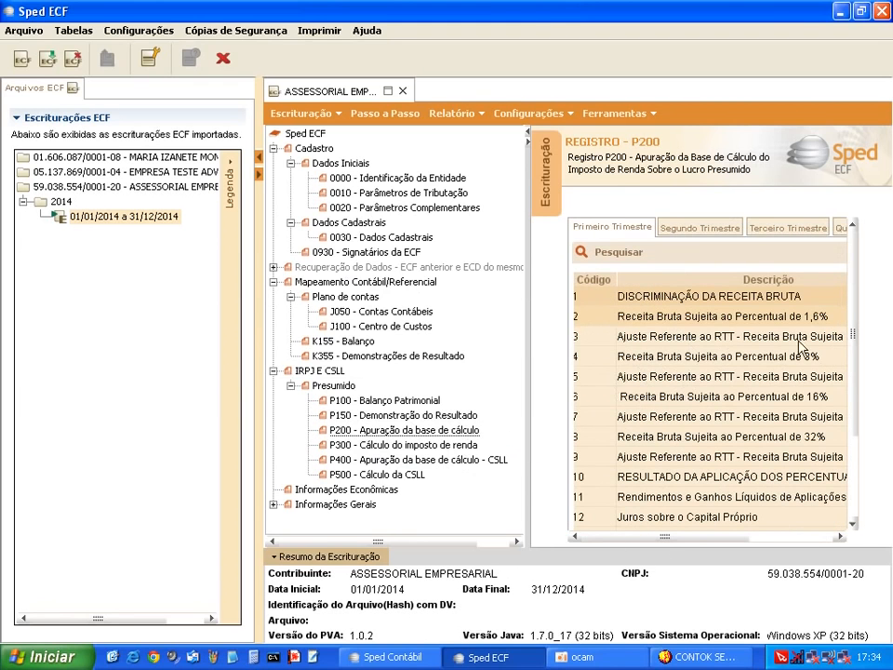
pyautogui.moveTo(747, 541); pyautogui.dragTo(827, 540)
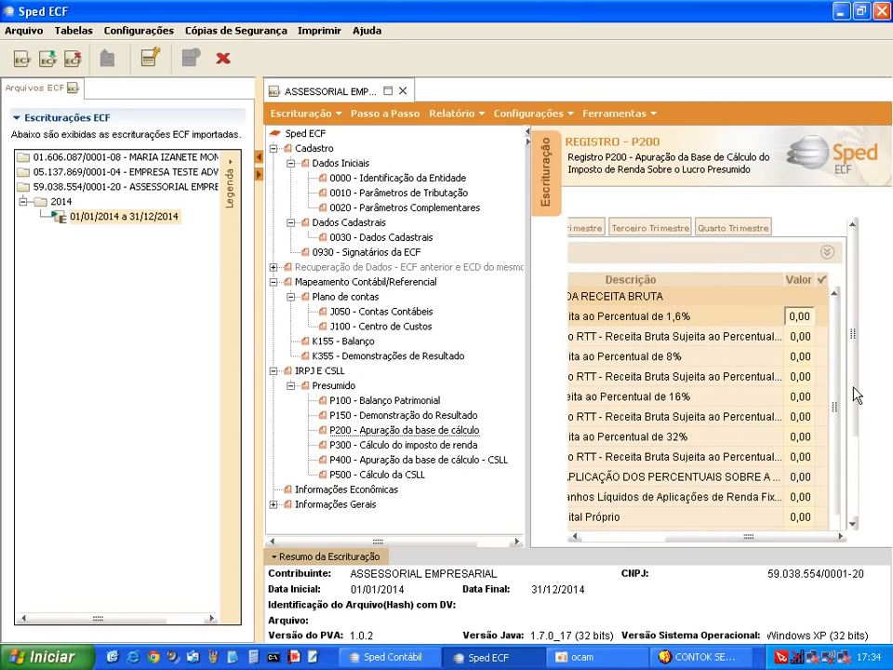
pyautogui.click(798, 341)
pyautogui.click(801, 360)
pyautogui.click(801, 379)
pyautogui.click(792, 398)
pyautogui.click(802, 435)
pyautogui.moveTo(696, 542); pyautogui.dragTo(485, 511)
# Open P300 Cálculo do Imposto de Renda and scroll its first-quarter table to see the 0,00 values
pyautogui.click(384, 448)
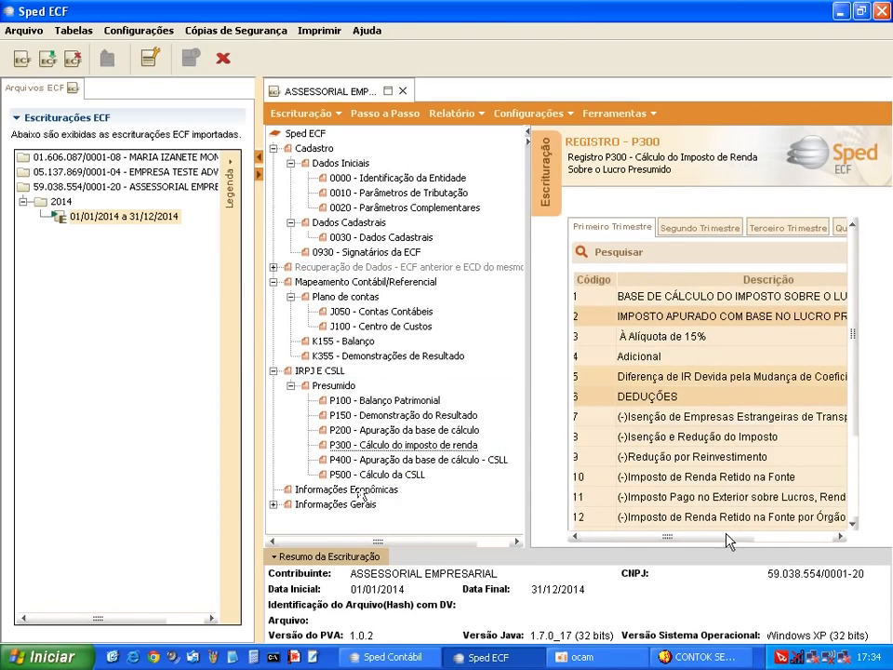
pyautogui.moveTo(730, 538); pyautogui.dragTo(891, 538)
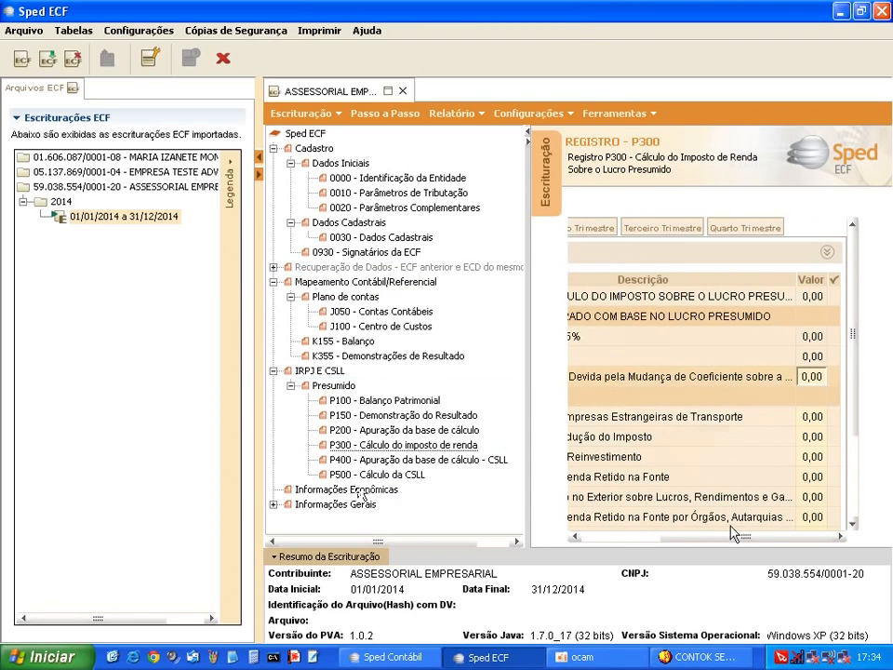
pyautogui.moveTo(736, 538); pyautogui.dragTo(657, 553)
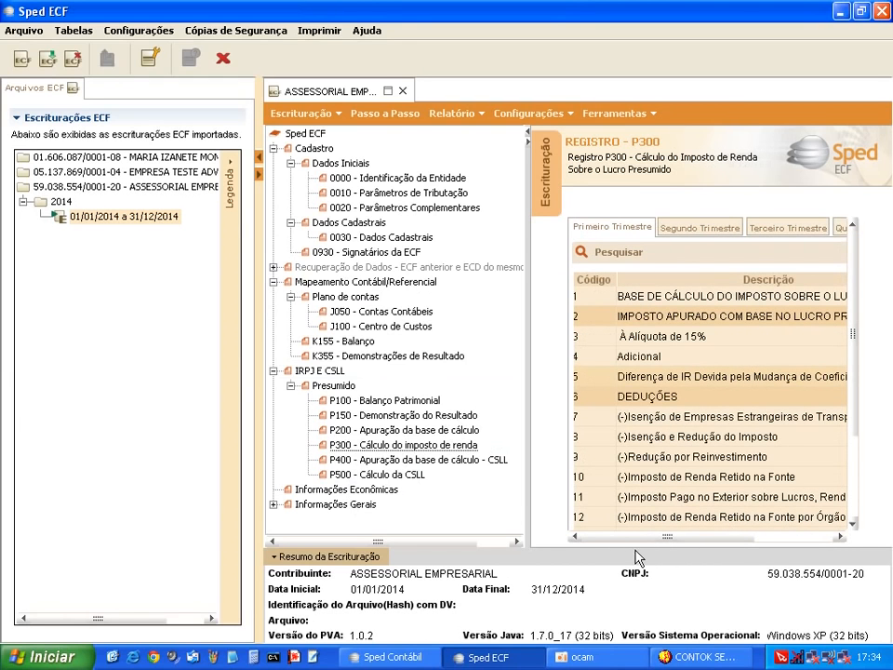
# Open P400 and check its CSLL base Valor cells, including deferred taxation, all 0,00
pyautogui.click(389, 461)
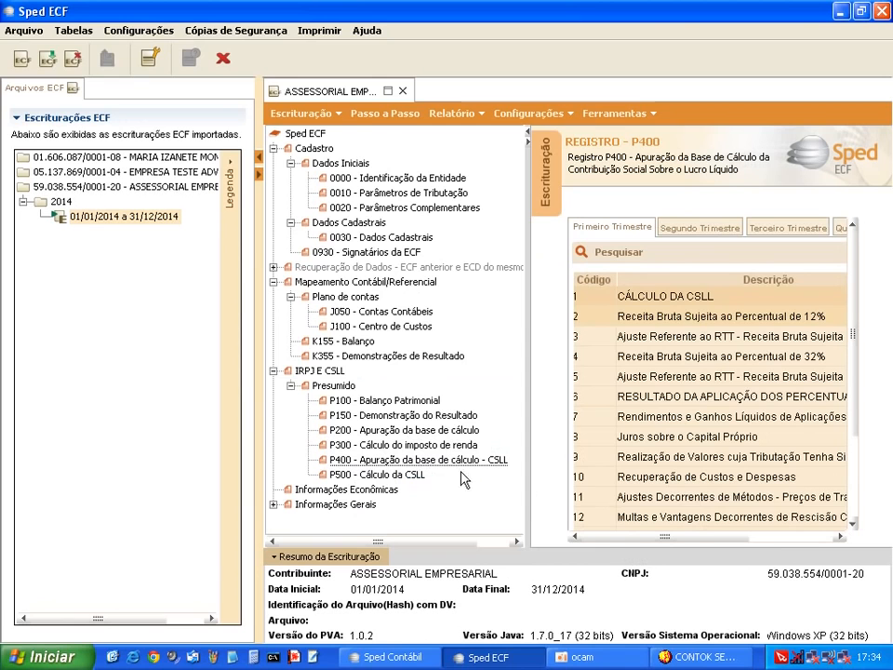
pyautogui.moveTo(642, 555); pyautogui.dragTo(764, 557)
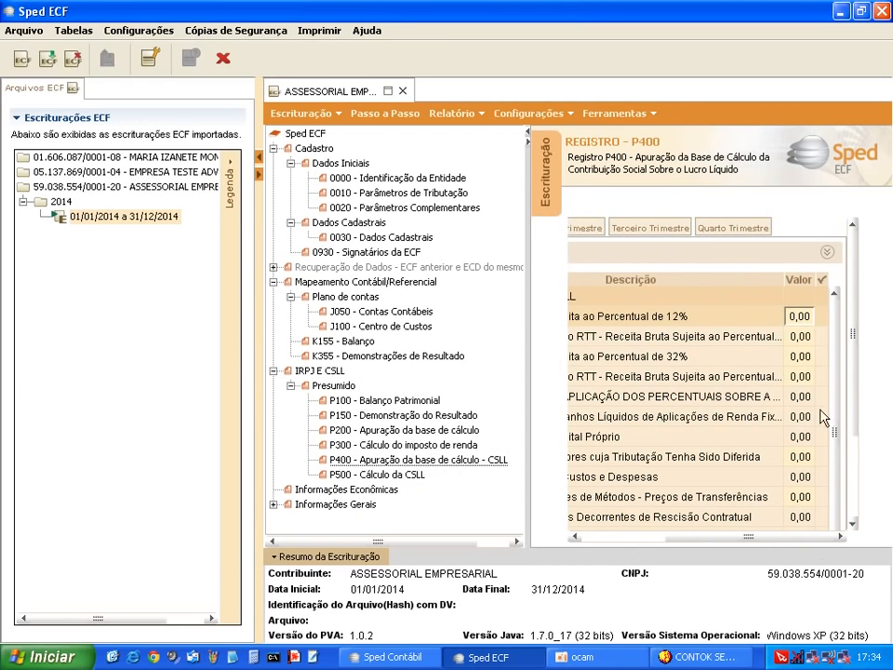
pyautogui.click(800, 336)
pyautogui.click(803, 376)
pyautogui.click(803, 453)
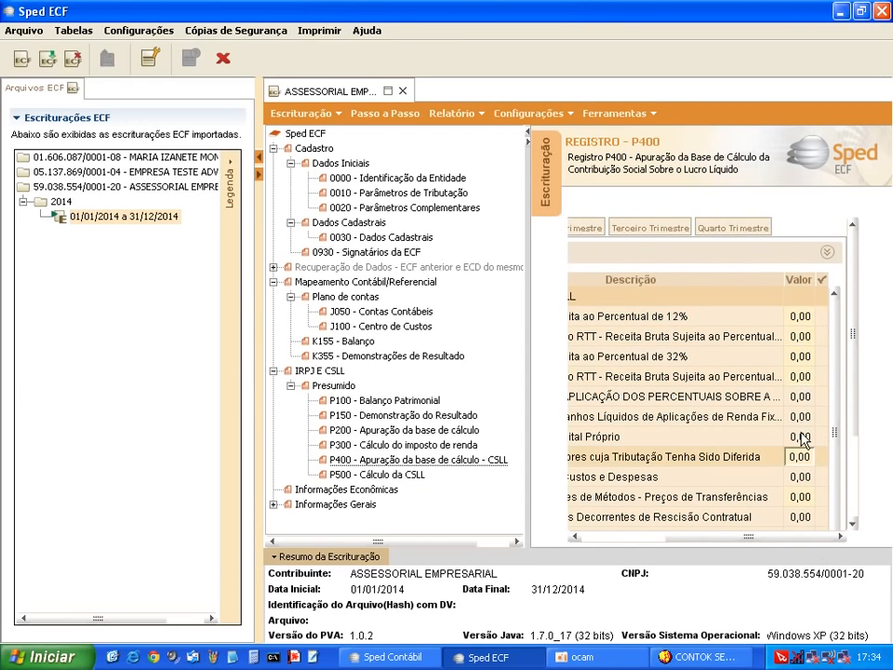
# Open P500 Cálculo da CSLL and scroll its first-quarter table right and back left
pyautogui.click(419, 476)
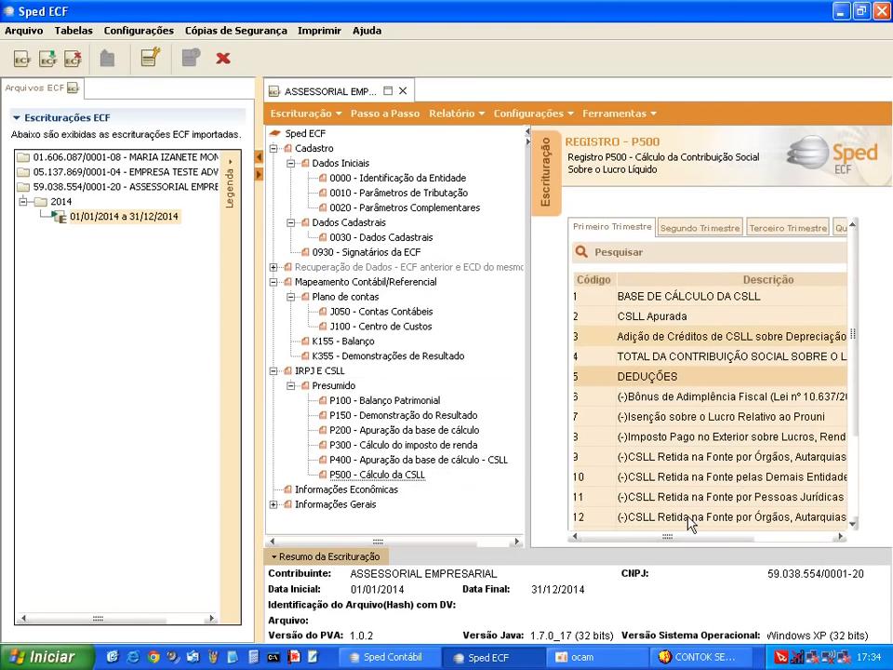
pyautogui.moveTo(687, 545); pyautogui.dragTo(837, 544)
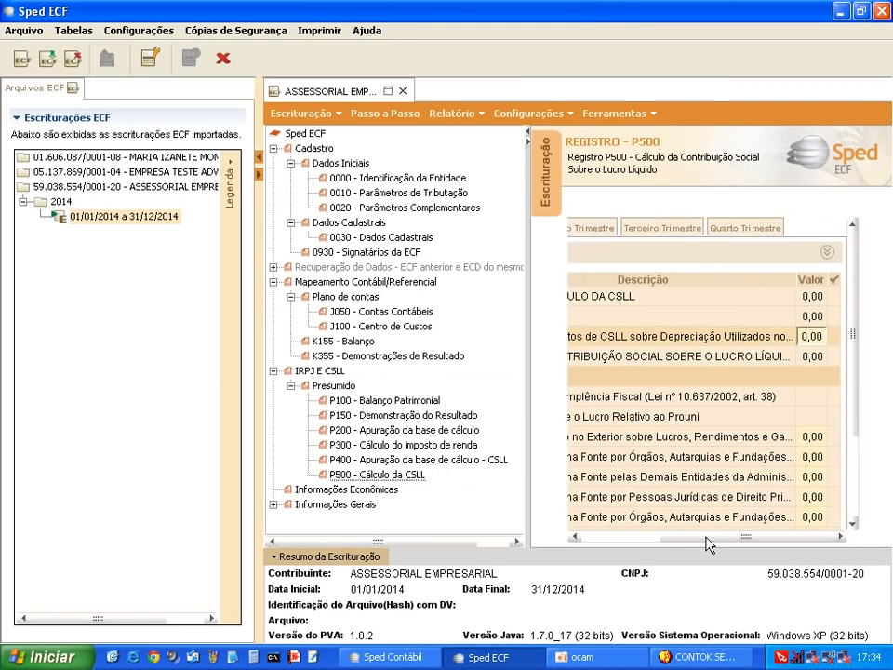
pyautogui.moveTo(707, 545); pyautogui.dragTo(595, 549)
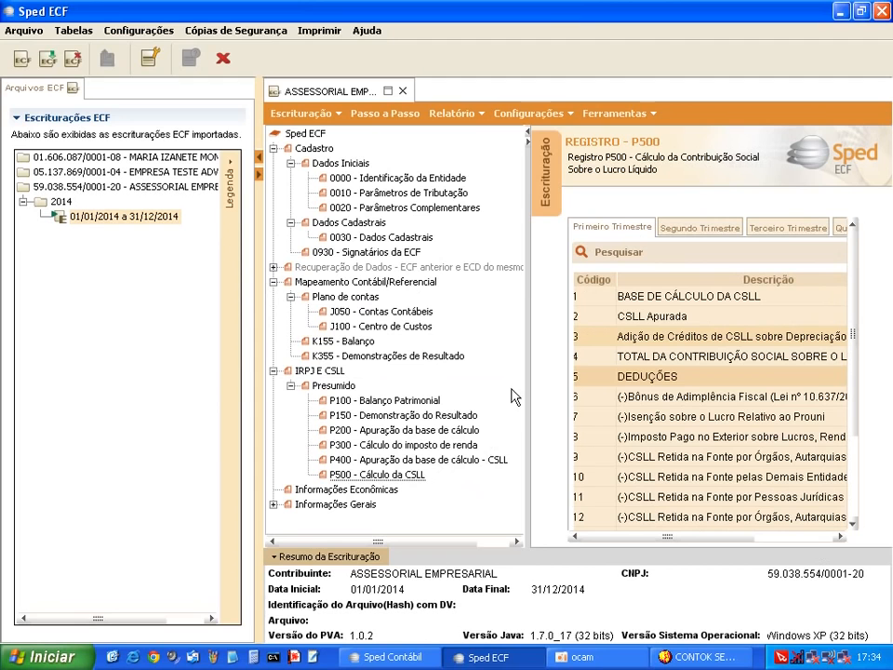
# Expand Informações Gerais and view a blank Y540 sales revenue form, closing it unsaved
pyautogui.click(274, 505)
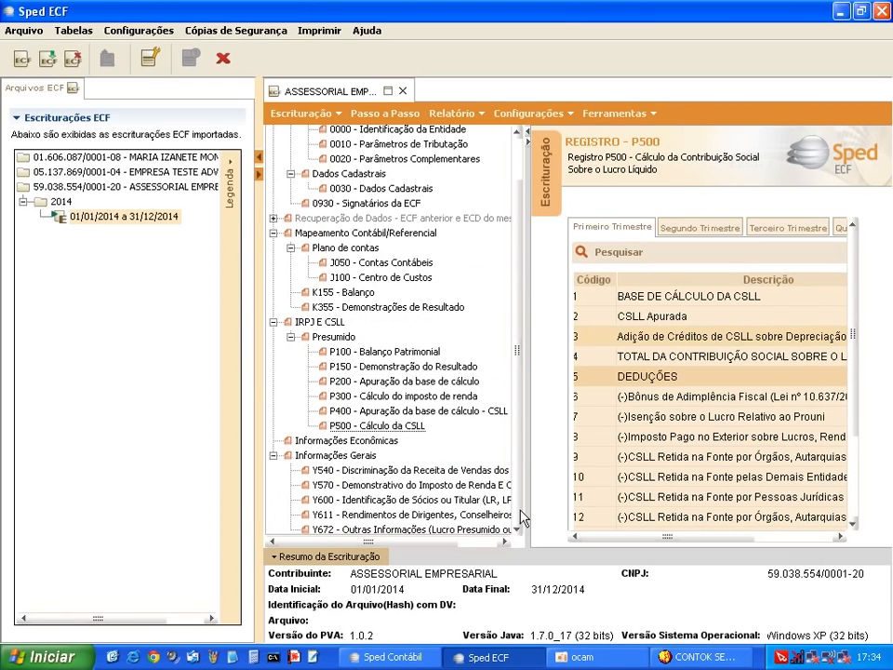
pyautogui.click(429, 471)
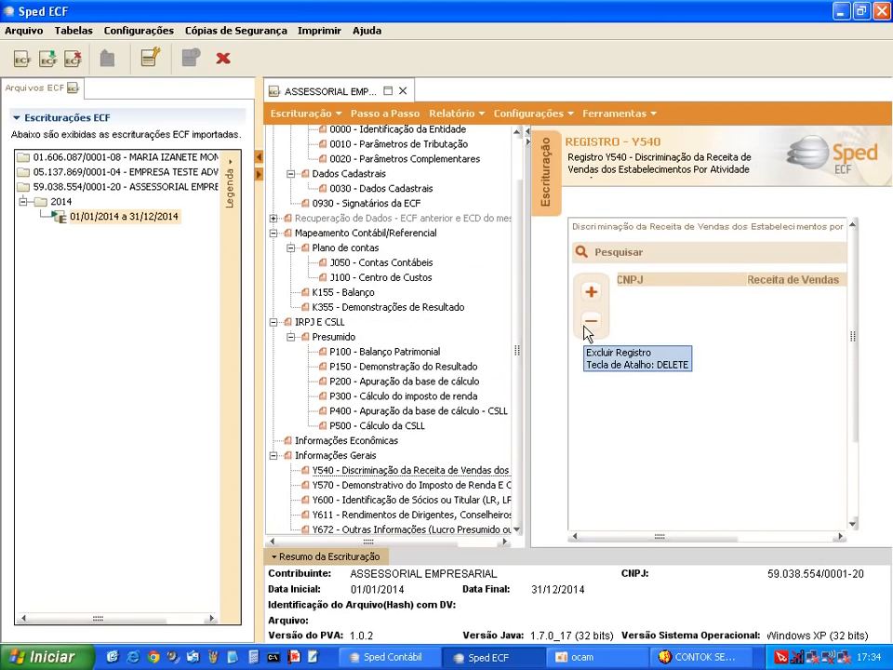
pyautogui.click(592, 290)
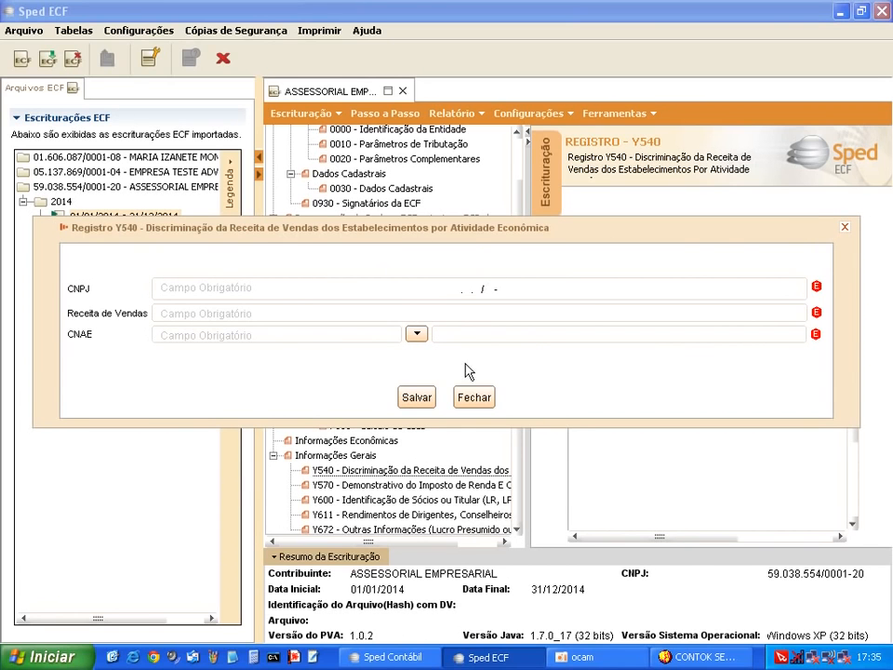
pyautogui.click(479, 400)
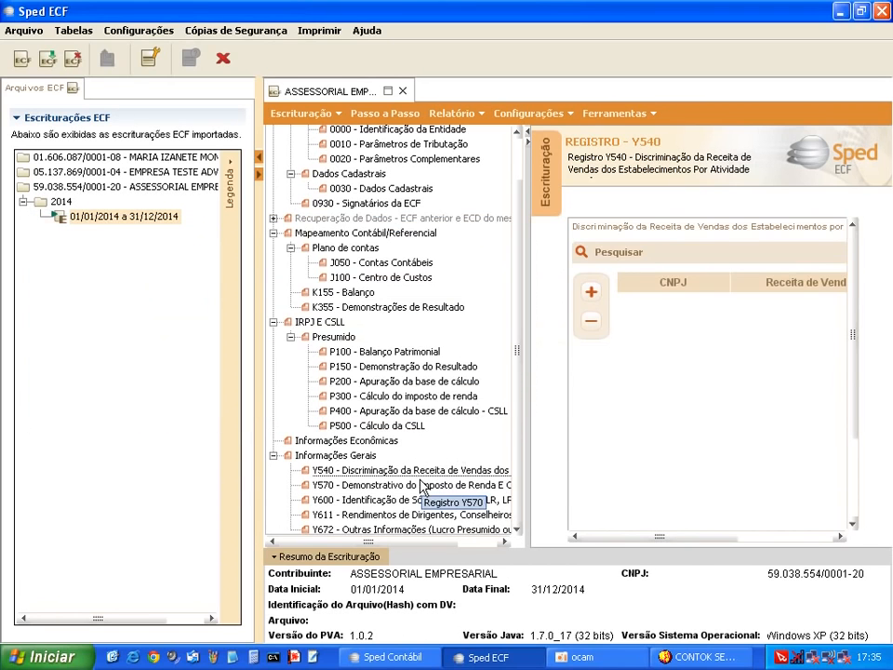
# View a blank Y570 withheld IR and CSLL form, closing it unsaved
pyautogui.click(421, 485)
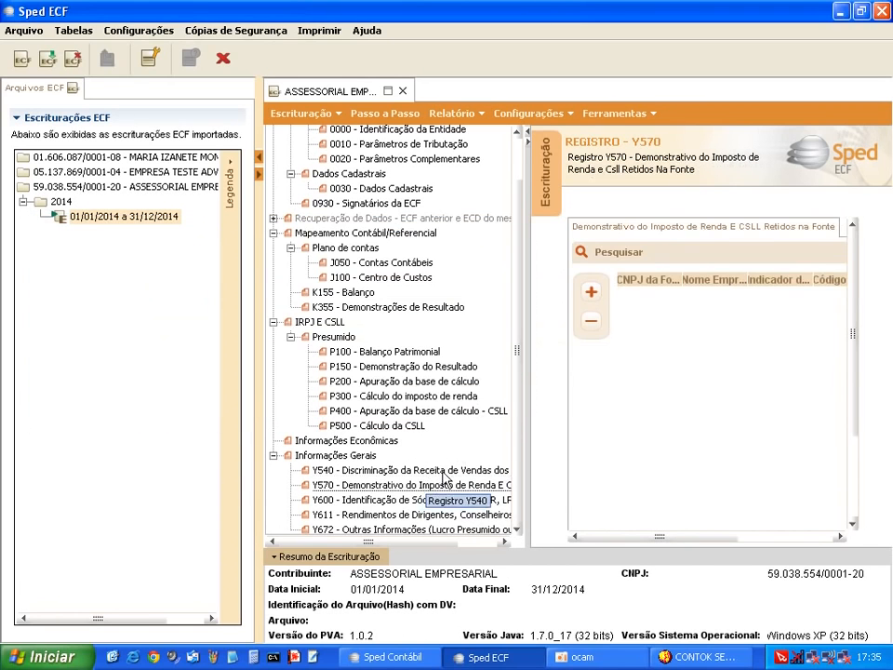
pyautogui.click(591, 292)
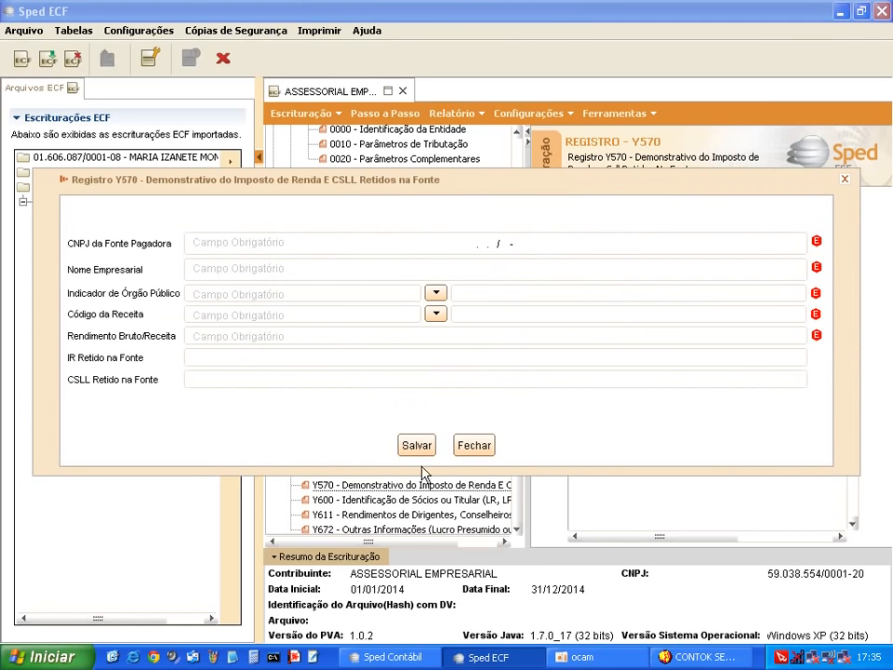
pyautogui.click(474, 446)
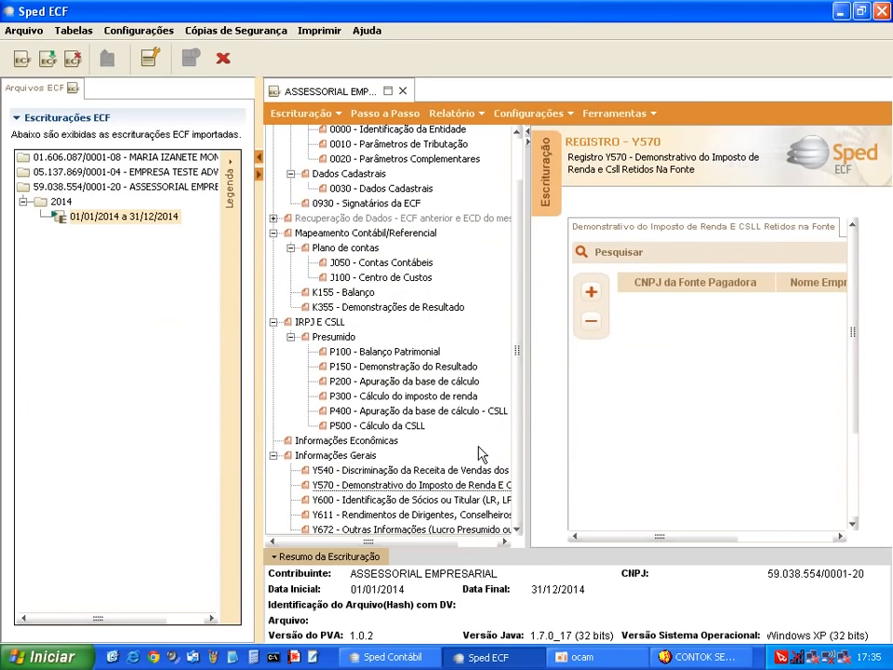
# View a blank Y600 partners or owner form, closing it unsaved
pyautogui.click(402, 502)
pyautogui.click(591, 292)
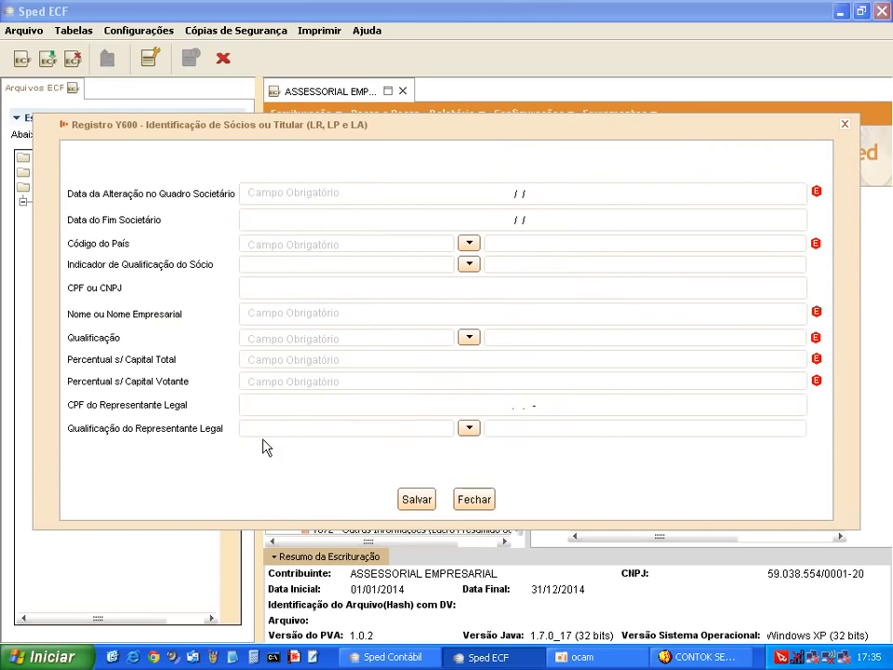
pyautogui.click(484, 502)
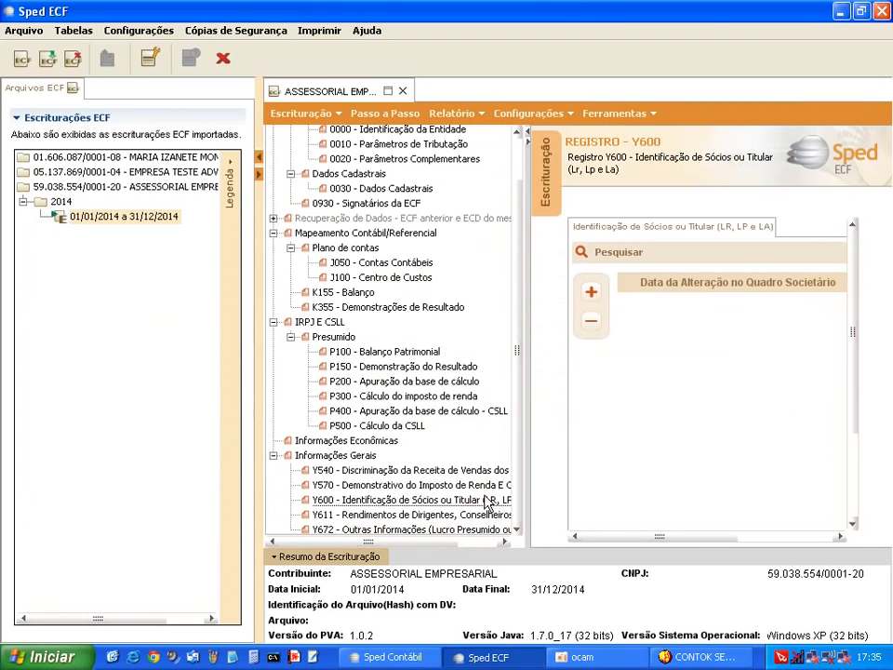
# View a blank Y611 directors' and partners' income form, closing it unsaved
pyautogui.click(404, 515)
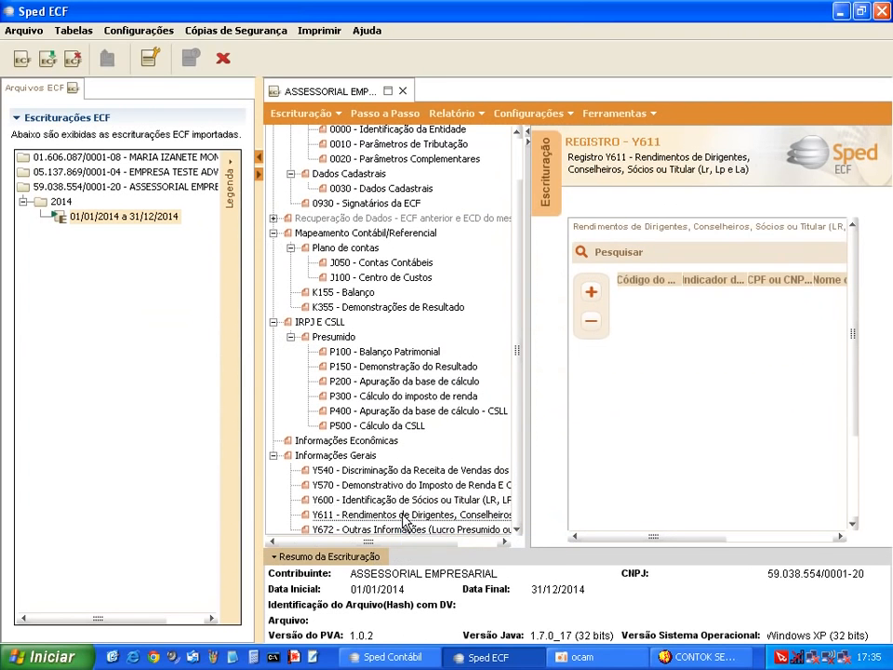
pyautogui.click(591, 292)
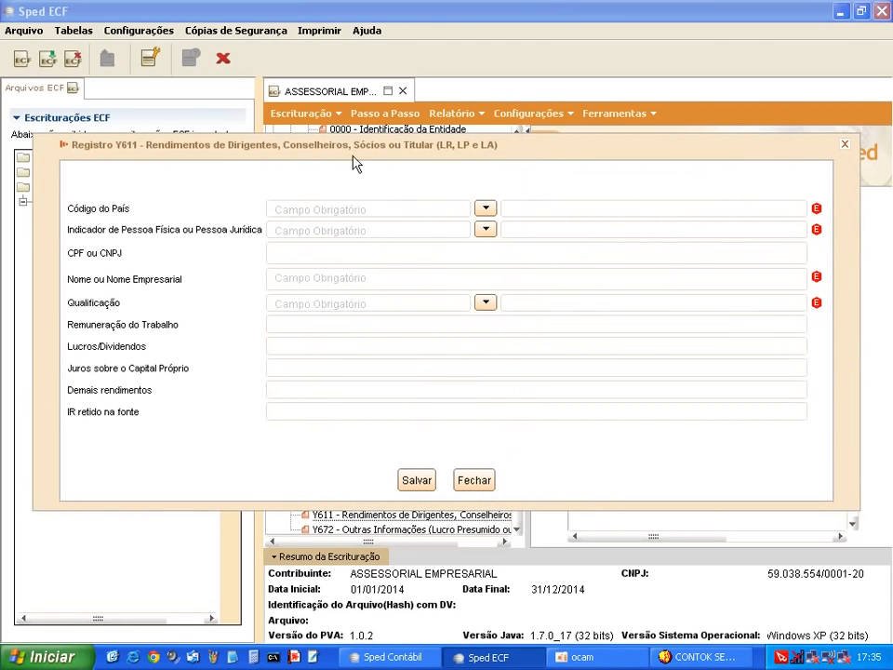
pyautogui.click(482, 480)
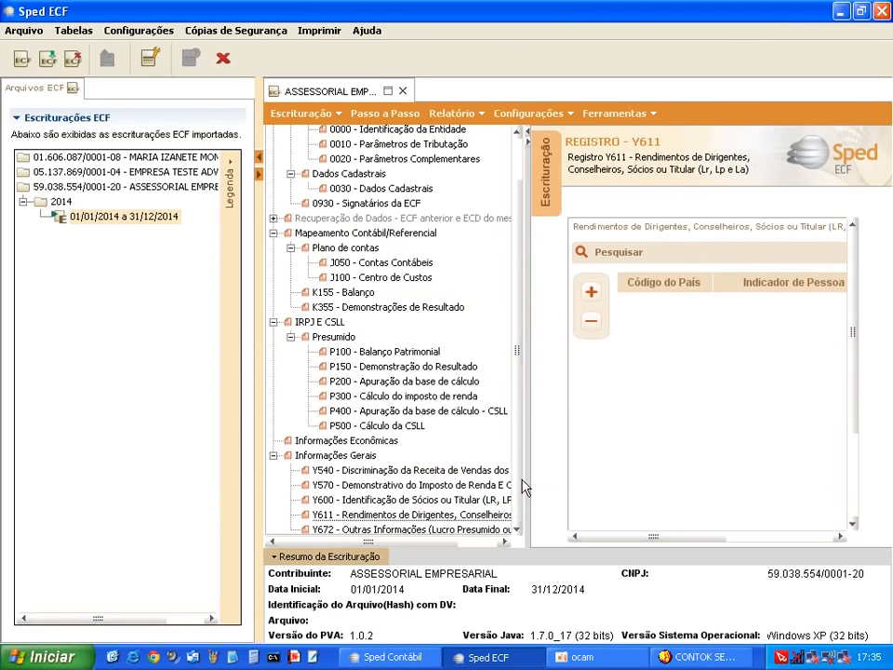
# Open Y672 Outras Informações and scroll its form right and back left to check the 0,00 values
pyautogui.click(426, 528)
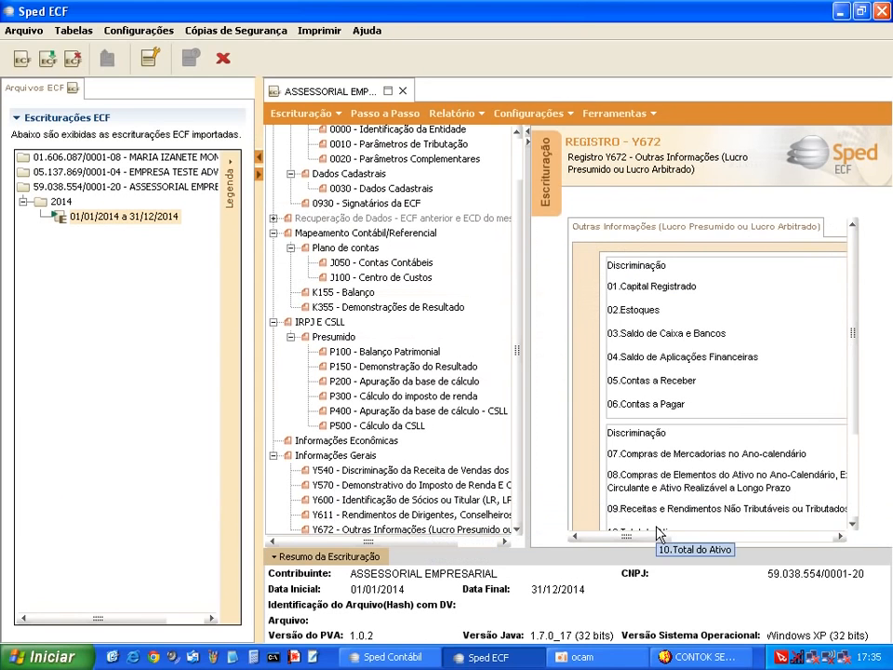
pyautogui.click(818, 538)
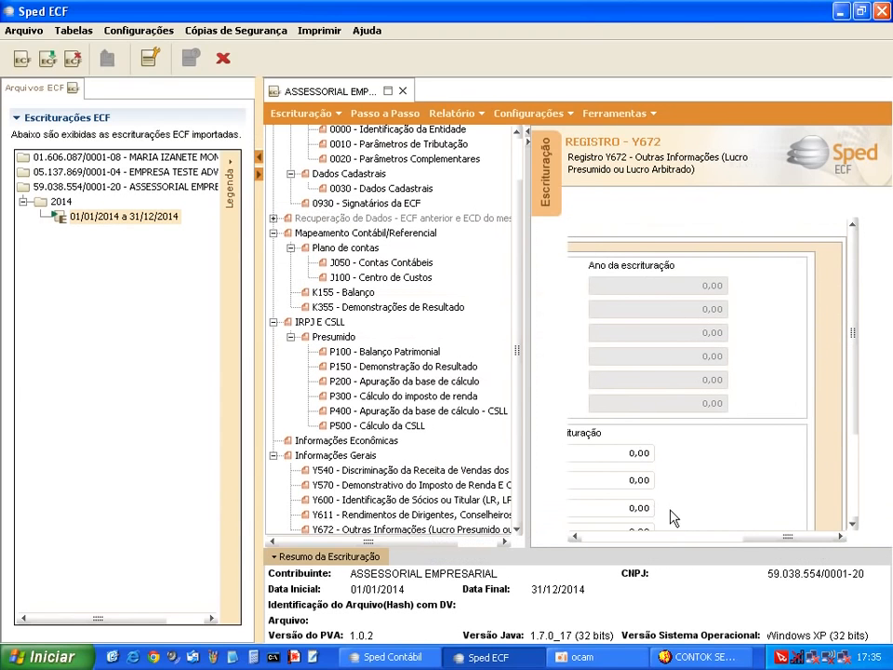
pyautogui.moveTo(787, 537); pyautogui.dragTo(617, 551)
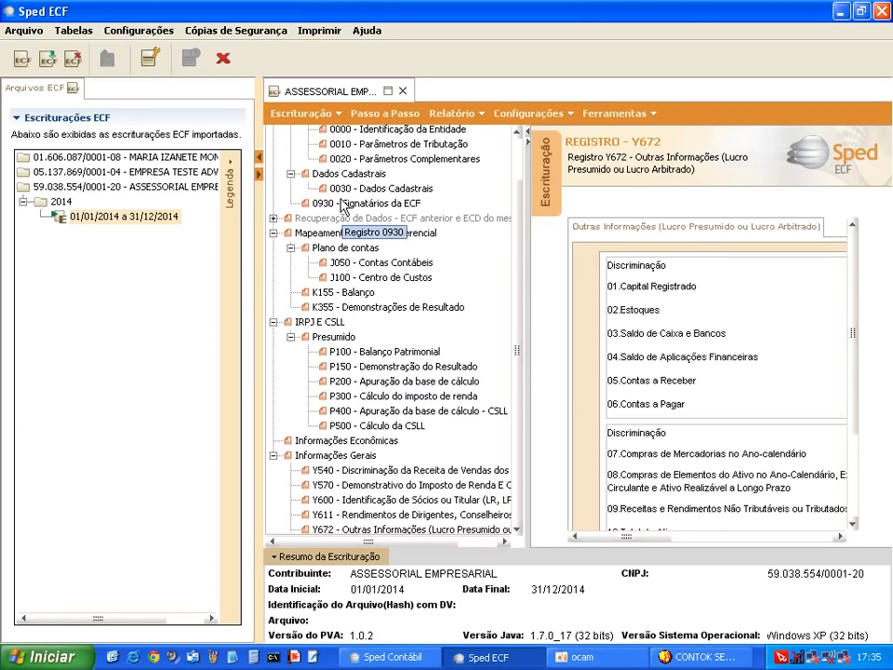
# View the Passo a Passo overview of the filing, then exit Sped ECF
pyautogui.click(383, 115)
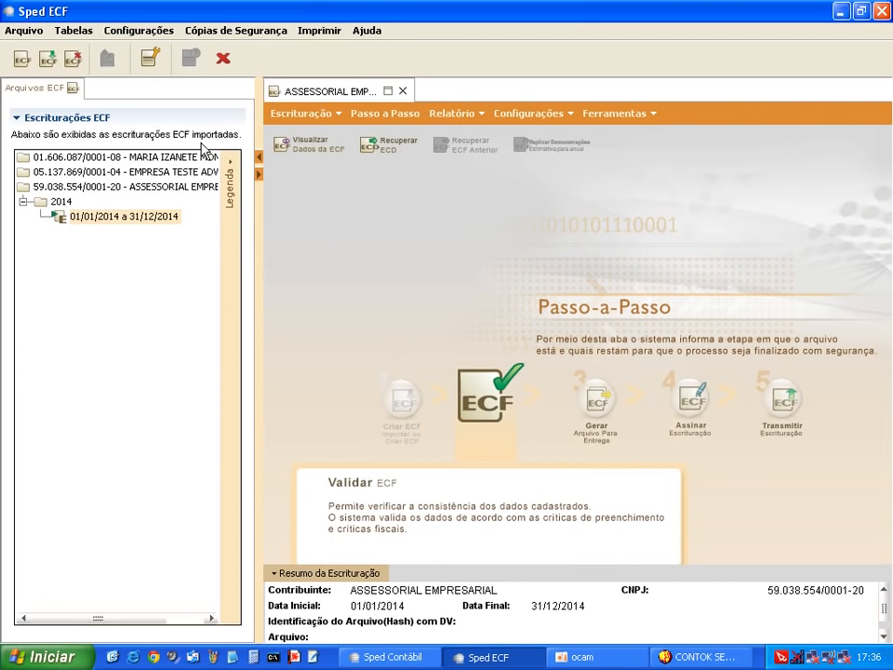
pyautogui.click(224, 67)
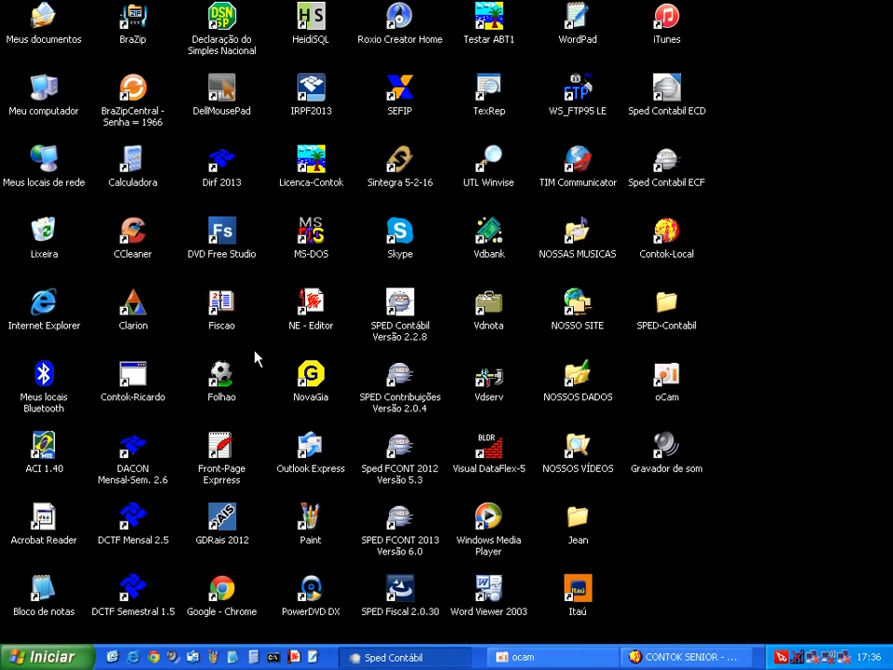